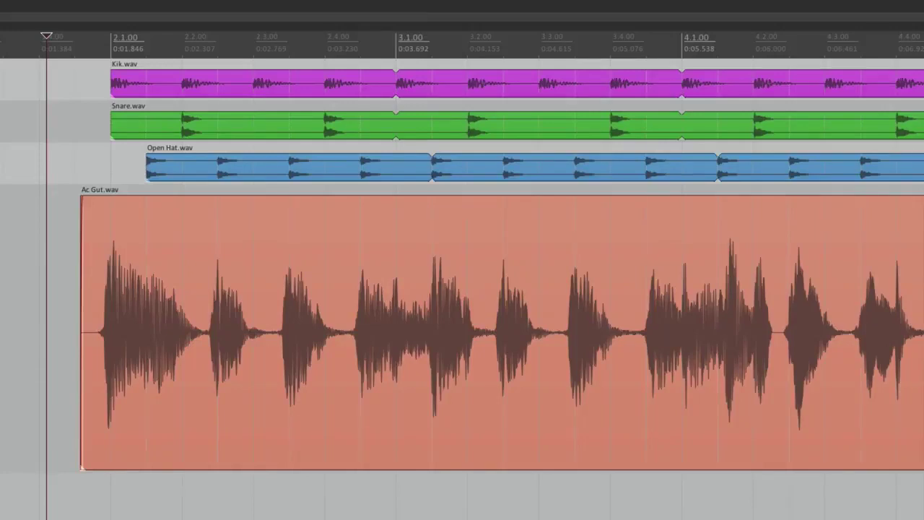
- Add a stretch marker at the onset of the first note in the Ac Gut.wav item
scroll(133, 354, "up", 10)
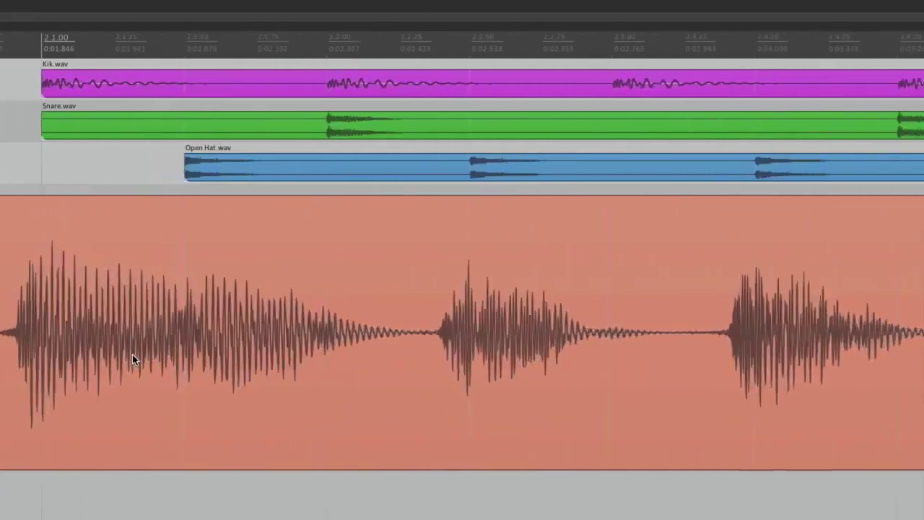
scroll(166, 366, "up", 3)
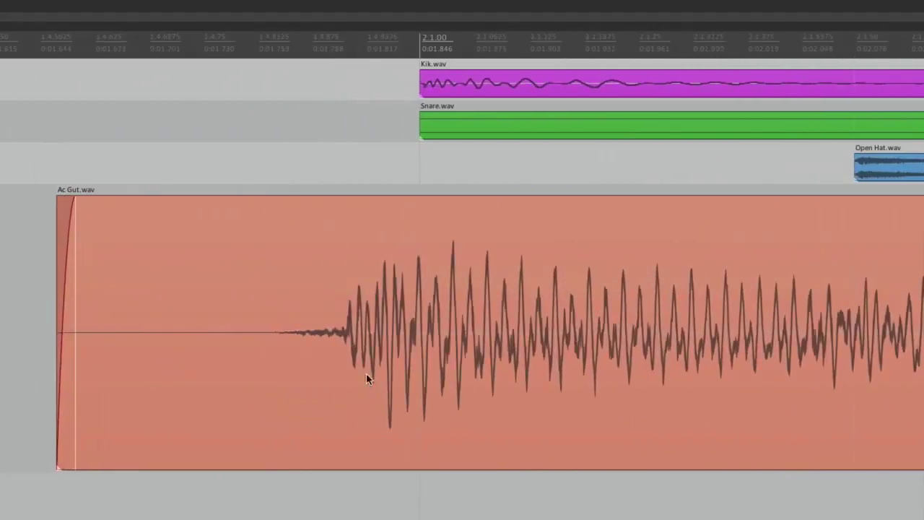
left_click(341, 332)
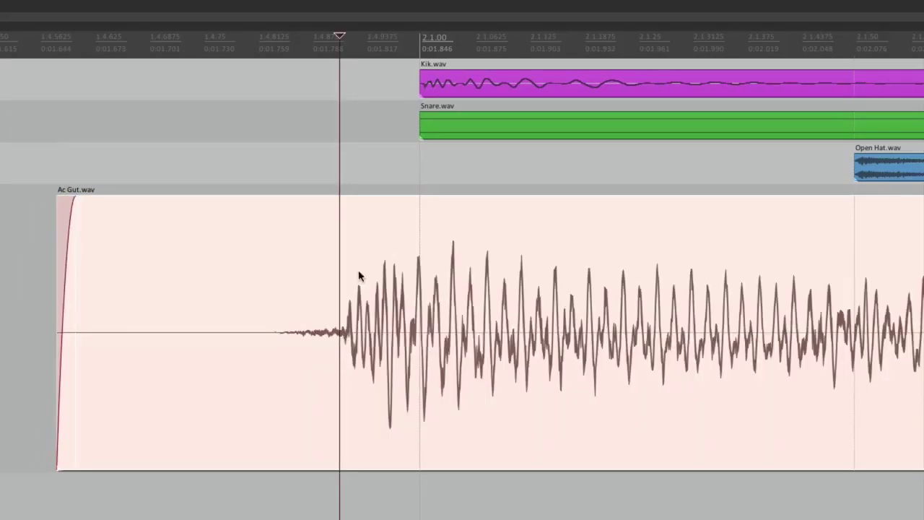
right_click(345, 210)
mouse_move(352, 342)
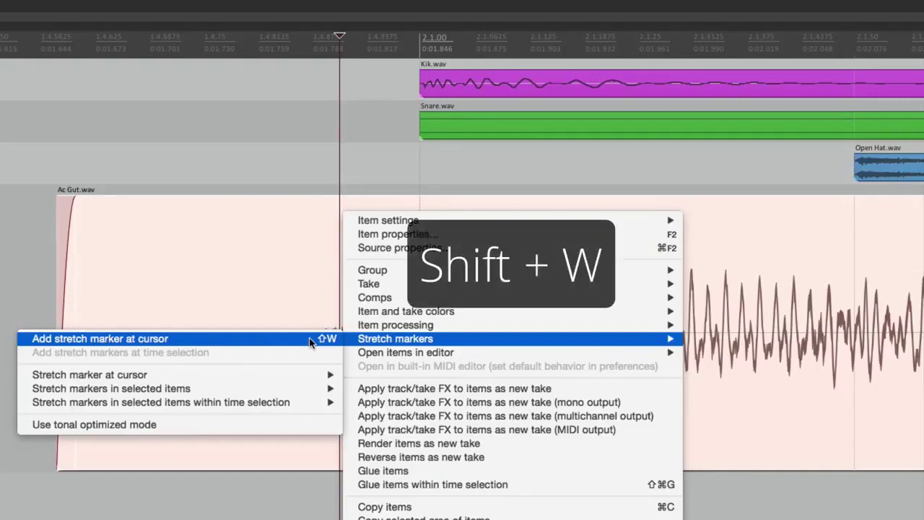
left_click(237, 339)
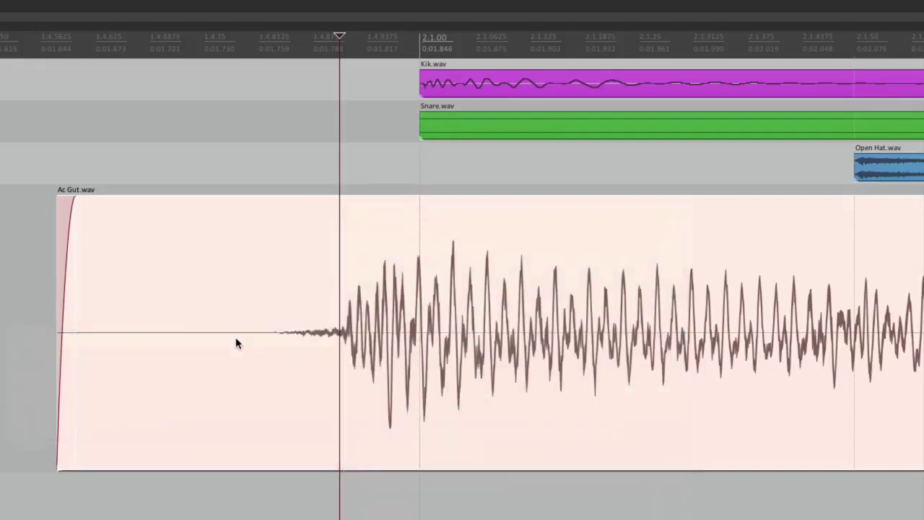
left_click(334, 342)
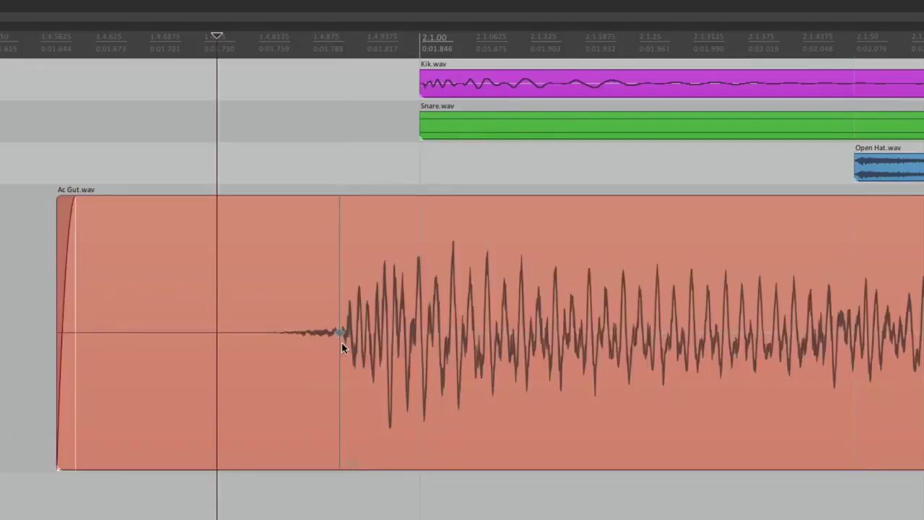
- Try moving the first note's stretch marker slightly earlier and well past 2.1.00, undoing each move
mouse_move(340, 330)
left_mouse_down()
mouse_move(241, 324)
mouse_move(320, 332)
left_mouse_up()
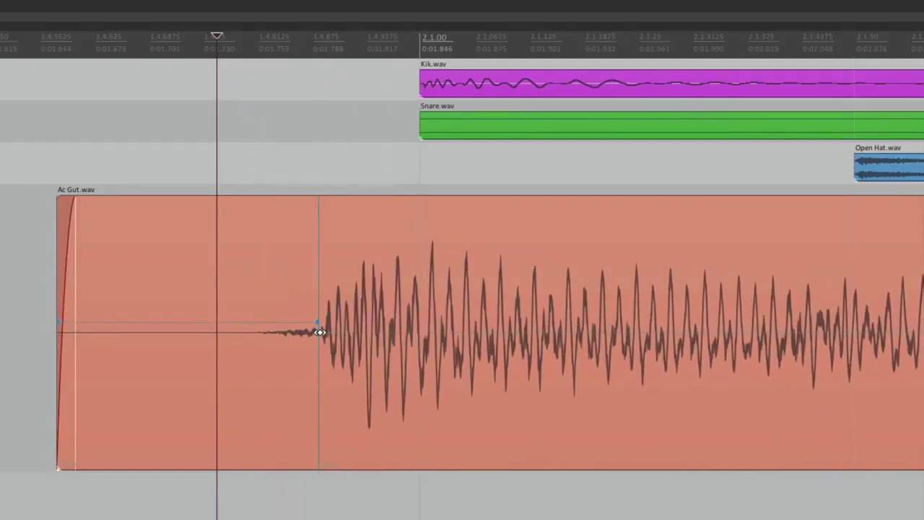
key("ctrl+z")
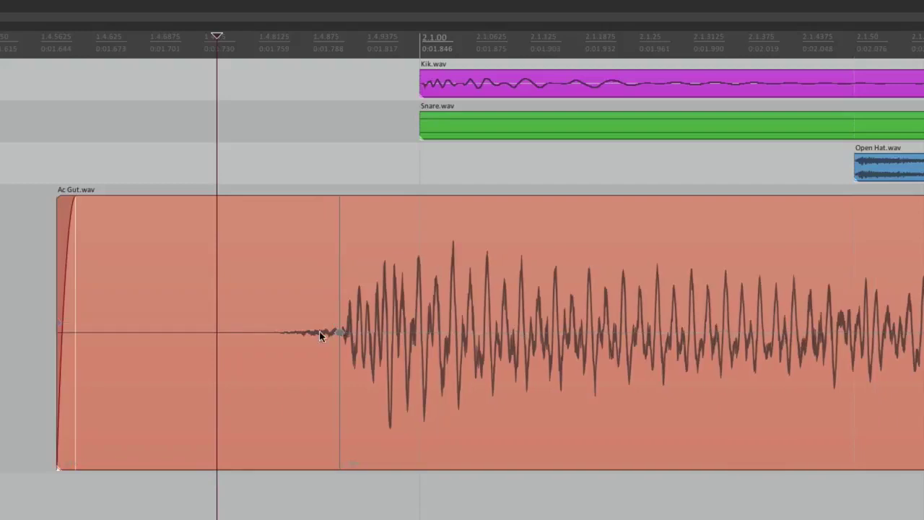
key("minus")
key("minus")
key("minus")
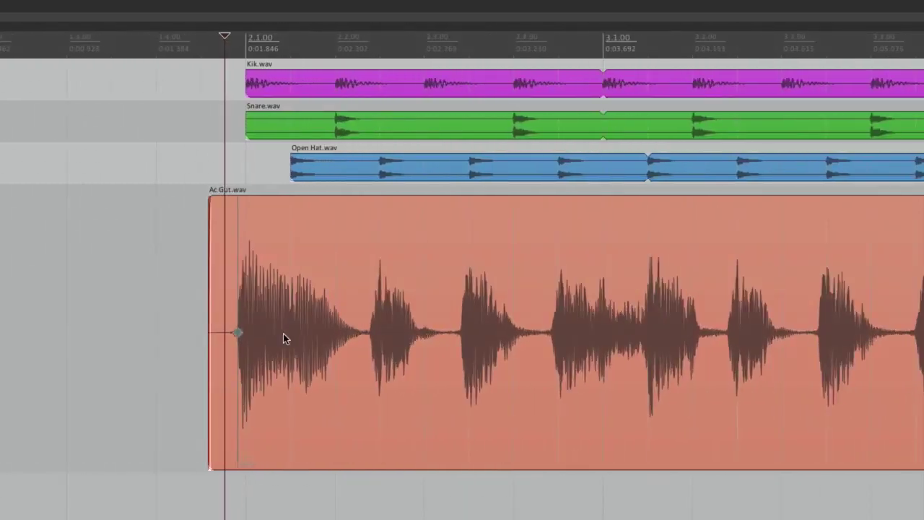
mouse_move(237, 334)
left_mouse_down()
mouse_move(276, 336)
mouse_move(264, 333)
mouse_move(295, 349)
mouse_move(355, 343)
mouse_move(315, 343)
left_mouse_up()
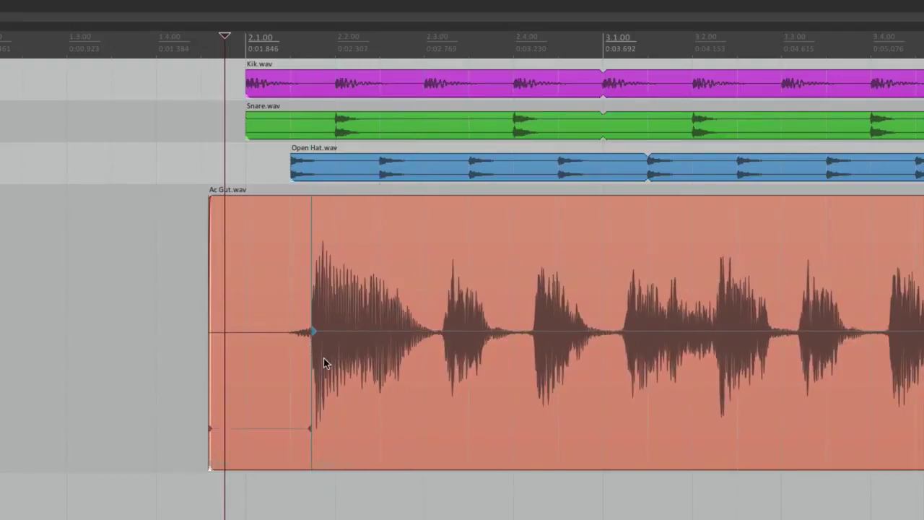
key("ctrl+z")
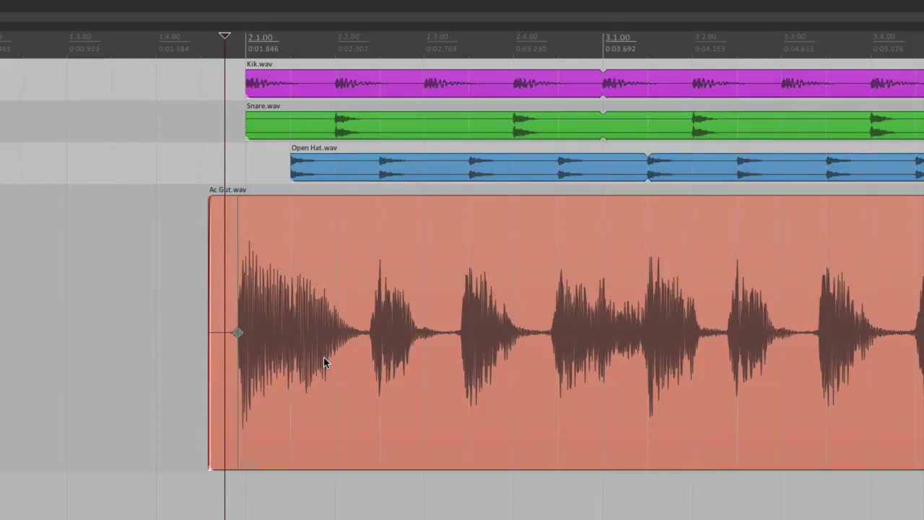
- Add stretch markers in the silence before the first note and in the gap before the second note, and deselect the item
scroll(256, 325, "up", 4)
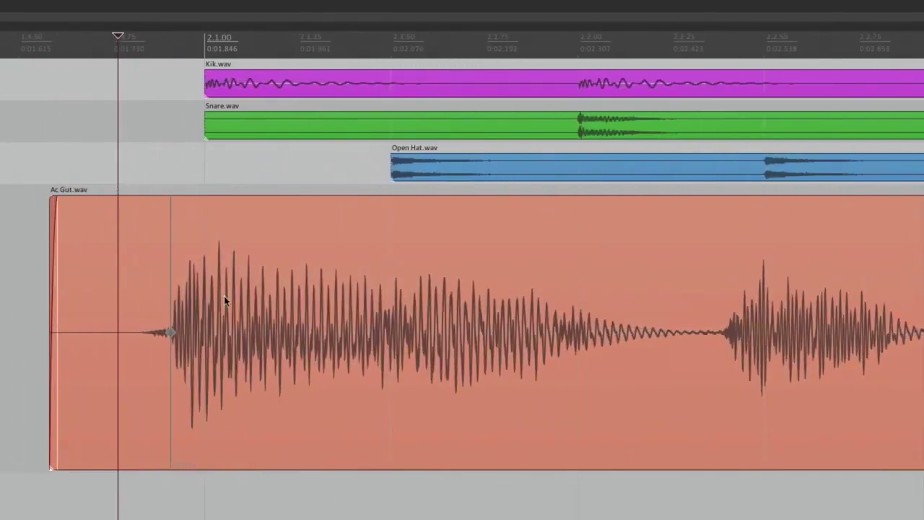
left_click(76, 336)
double_click(75, 332)
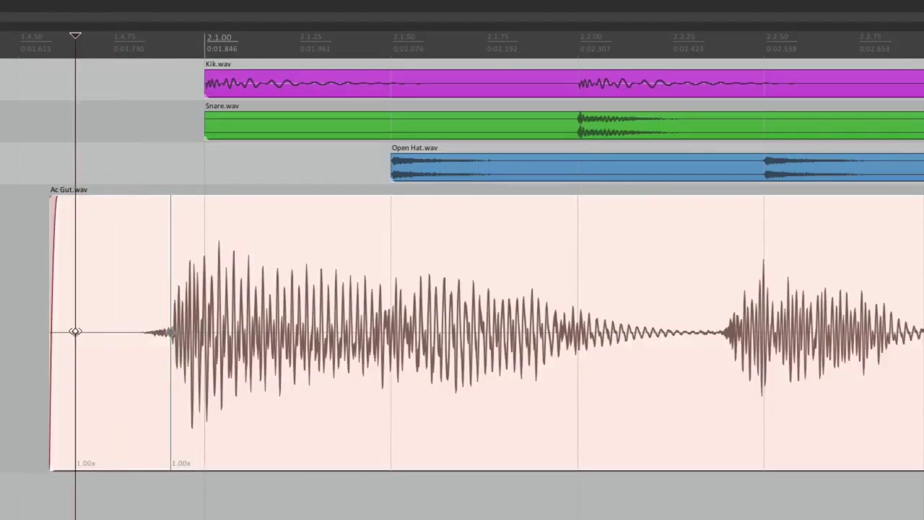
double_click(683, 331)
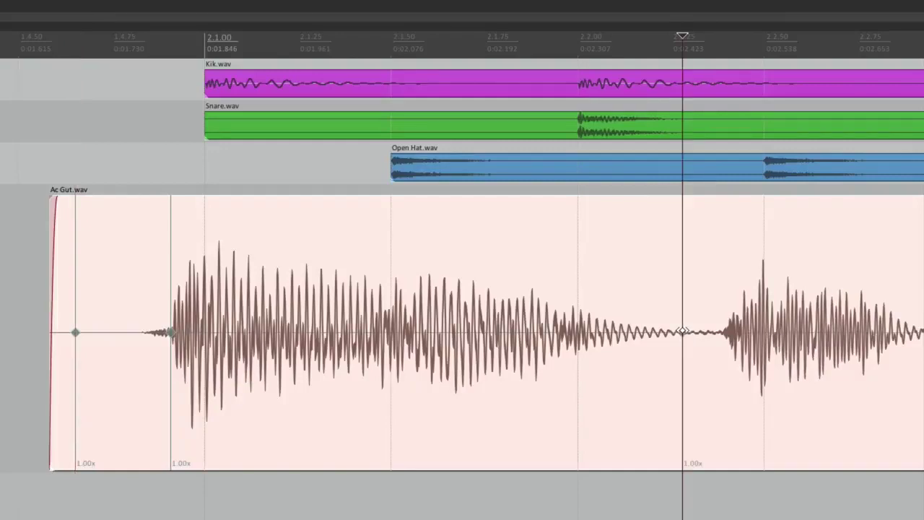
left_click(39, 315)
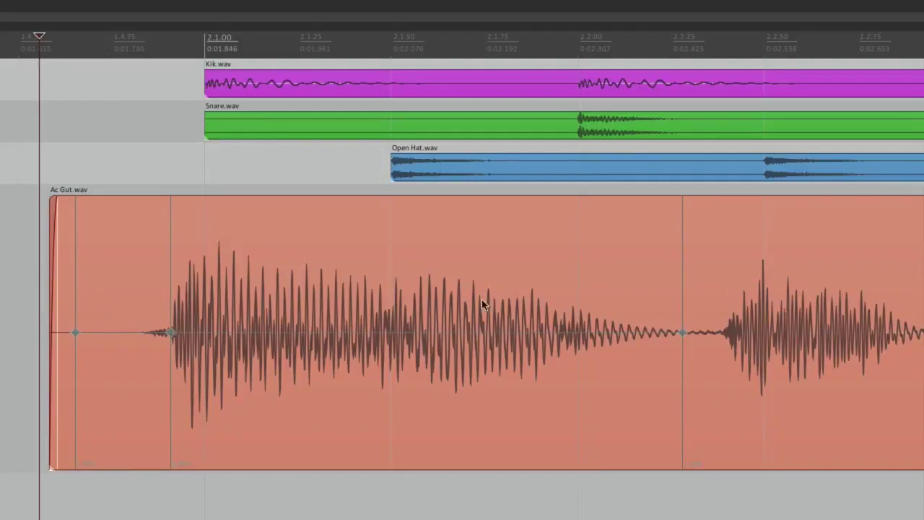
- Move the first note's onset marker back and forth between its two neighbouring markers, ending on the 2.1.00 grid line
scroll(467, 305, "down", 3)
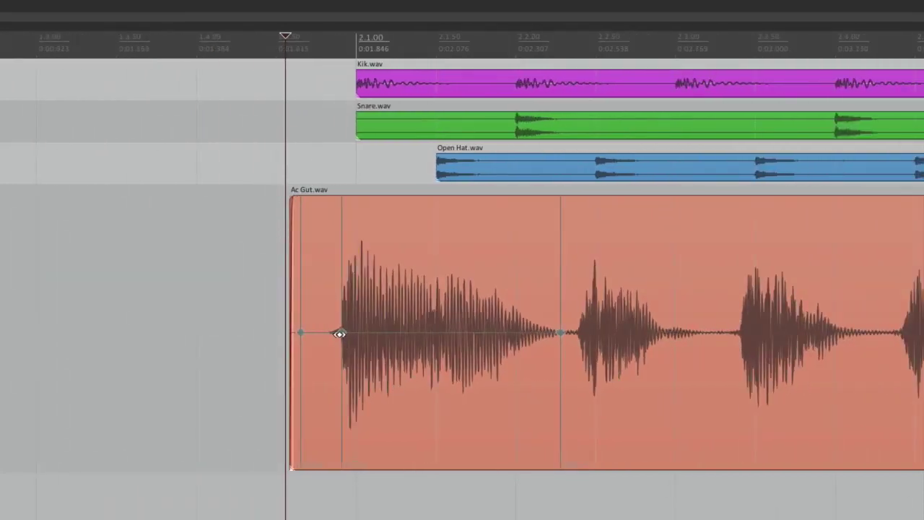
left_click_drag(342, 345, 401, 337)
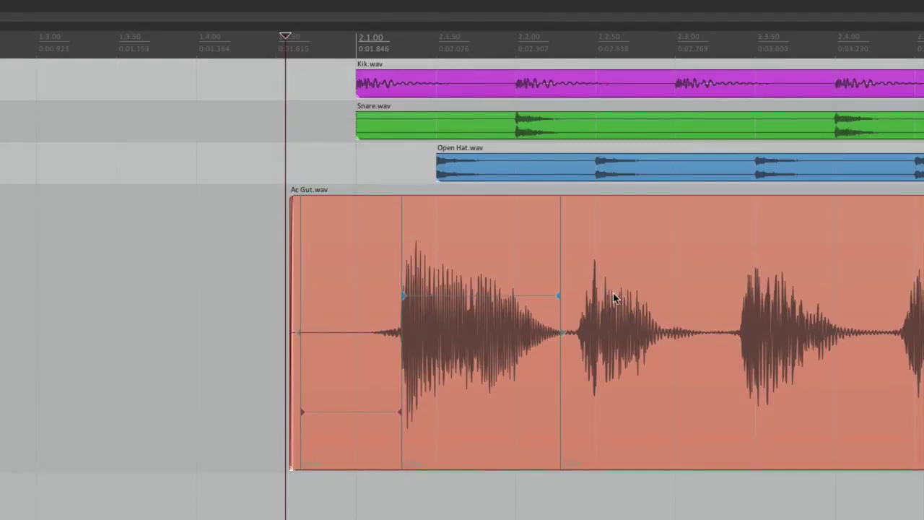
mouse_move(403, 296)
left_mouse_down()
mouse_move(355, 303)
mouse_move(405, 310)
mouse_move(351, 318)
left_mouse_up()
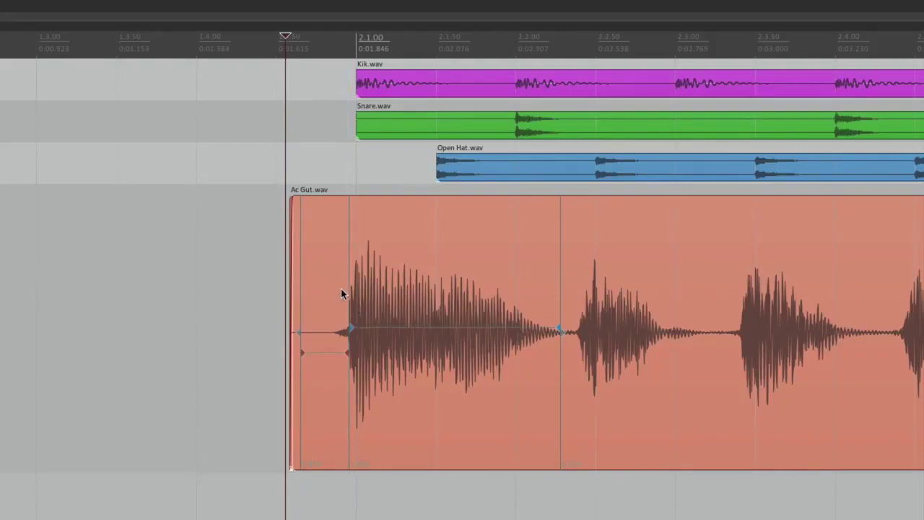
mouse_move(351, 332)
left_mouse_down()
mouse_move(389, 328)
mouse_move(358, 332)
left_mouse_up()
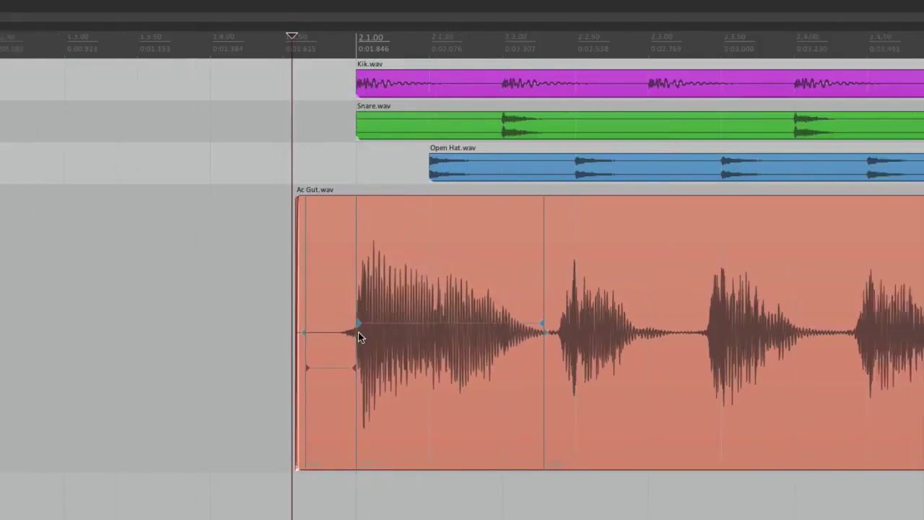
- Remove all stretch markers from the Ac Gut.wav item
key("minus")
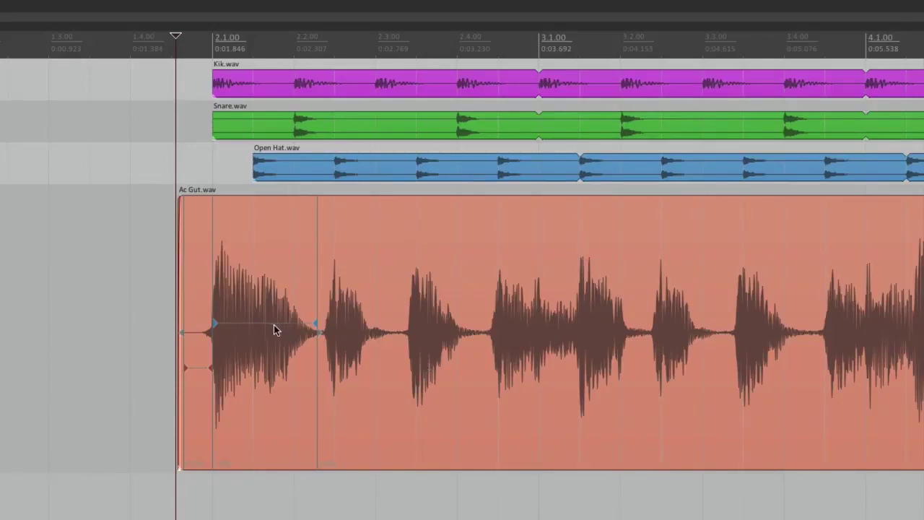
left_click(217, 323)
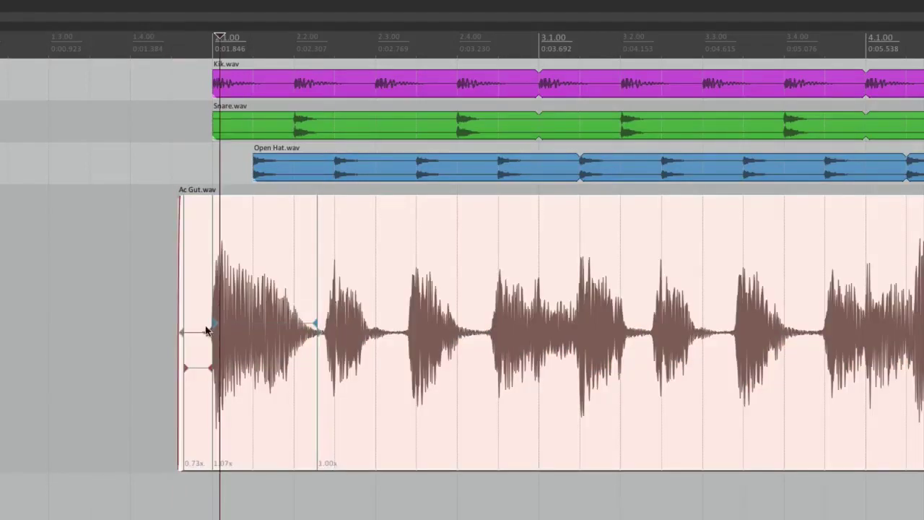
right_click(211, 220)
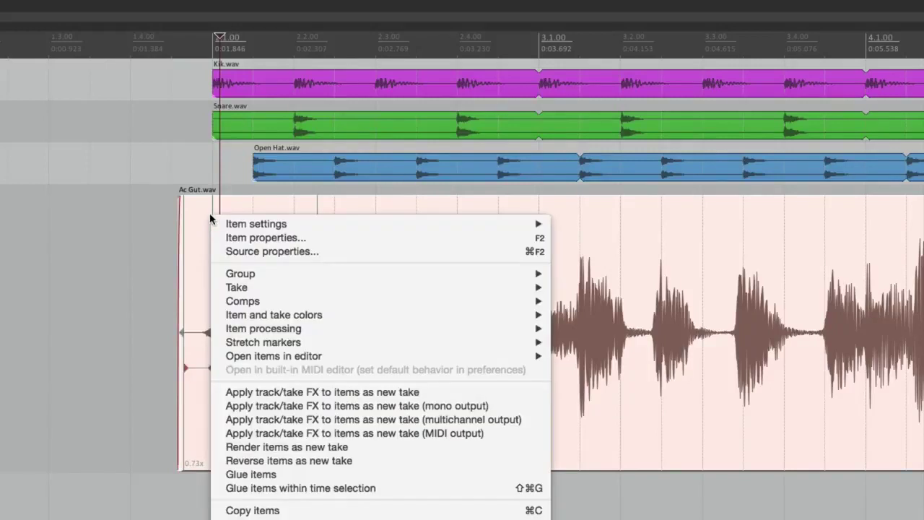
mouse_move(228, 347)
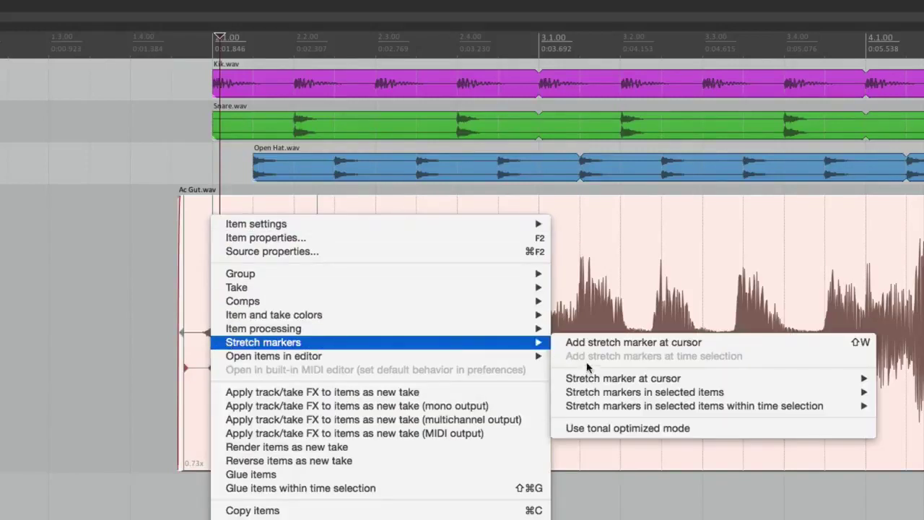
mouse_move(563, 396)
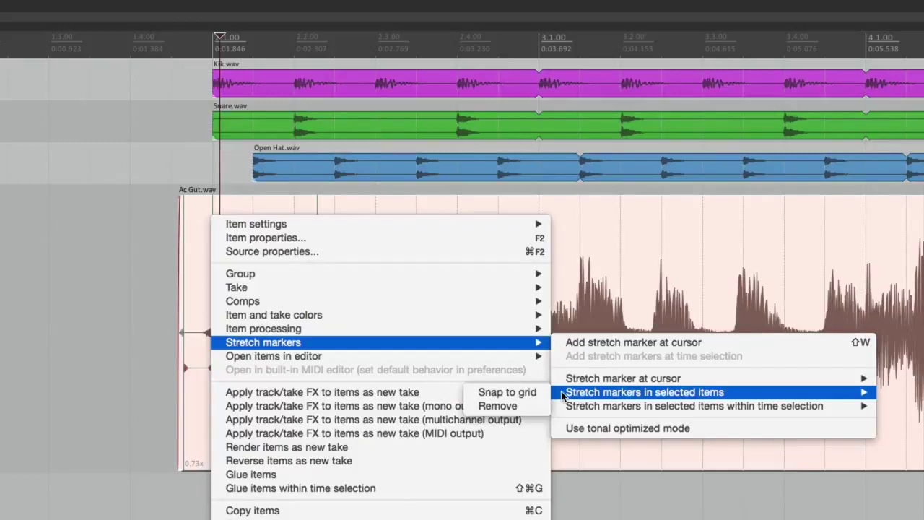
left_click(509, 407)
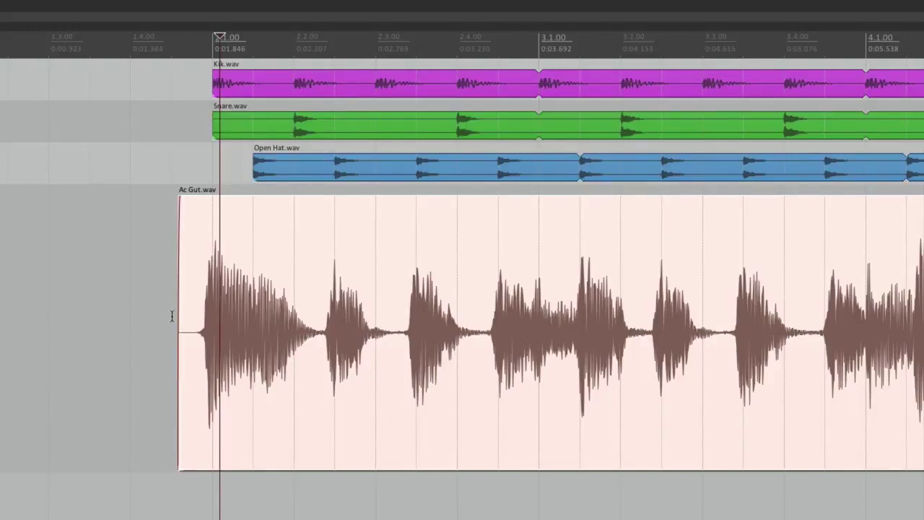
- Add stretch markers in the silence before the first note and just before the note near 3.4.50 in Ac Gut.wav
scroll(190, 320, "up", 10)
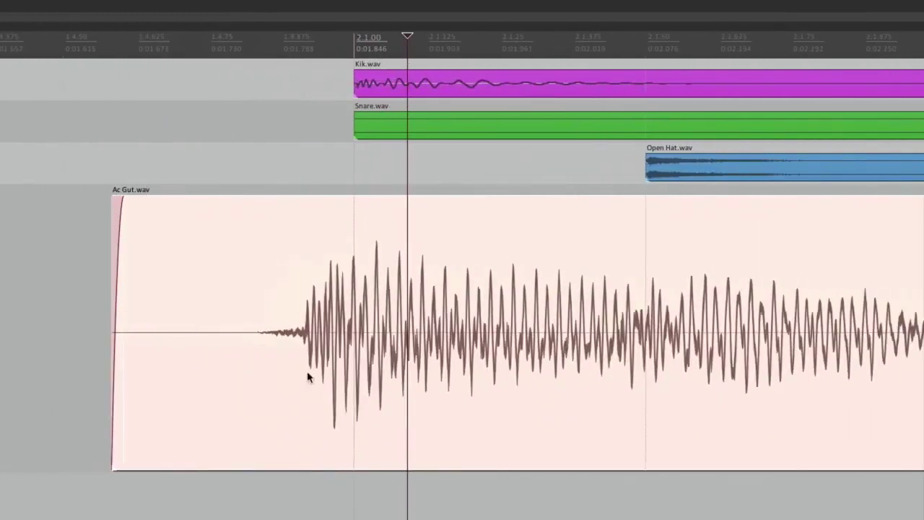
left_click(152, 320)
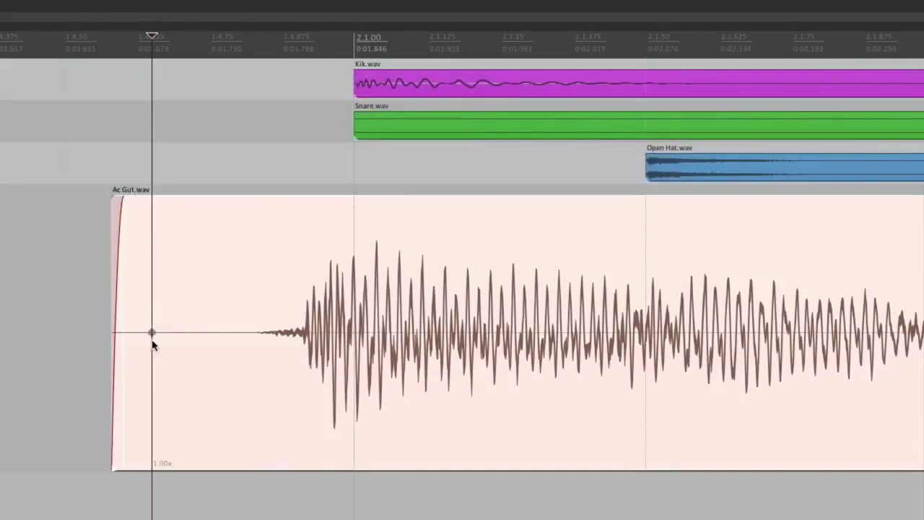
scroll(152, 339, "down", 8)
scroll(308, 349, "right", 3)
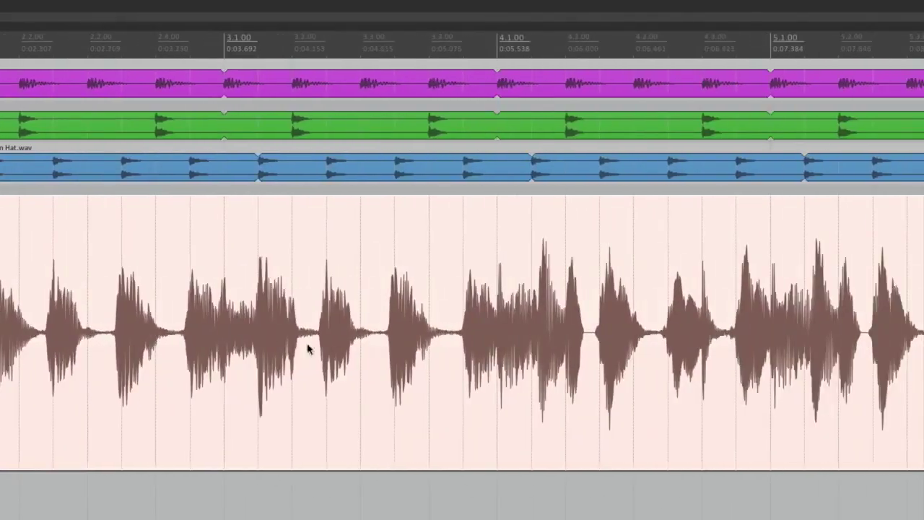
scroll(448, 345, "up", 8)
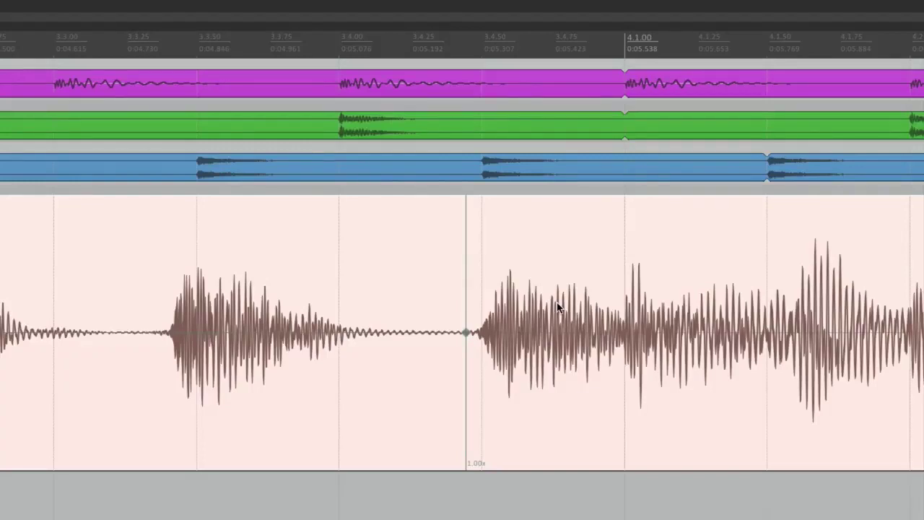
- Add a stretch marker at the first note's onset in Ac Gut.wav and move it onto the 2.1.00 grid line
scroll(310, 303, "down", 10)
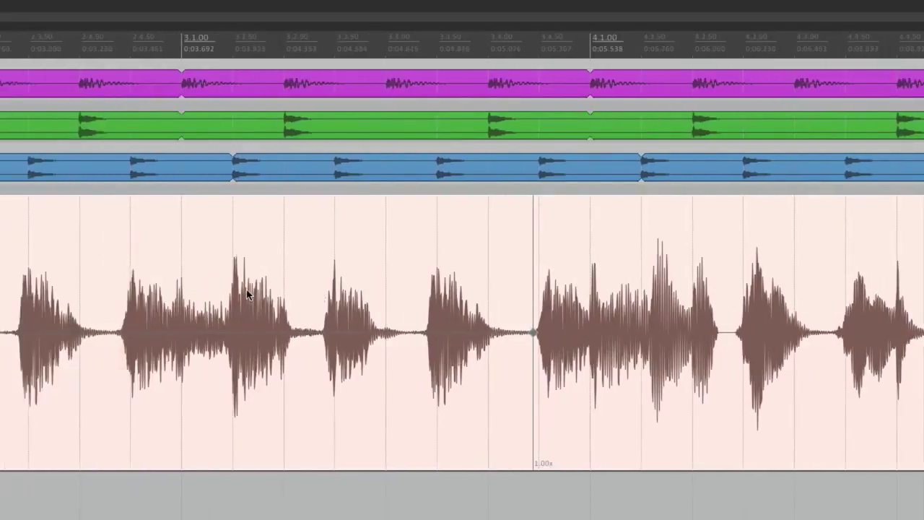
scroll(246, 292, "left", 5)
scroll(246, 295, "down", 3)
scroll(214, 293, "left", 4)
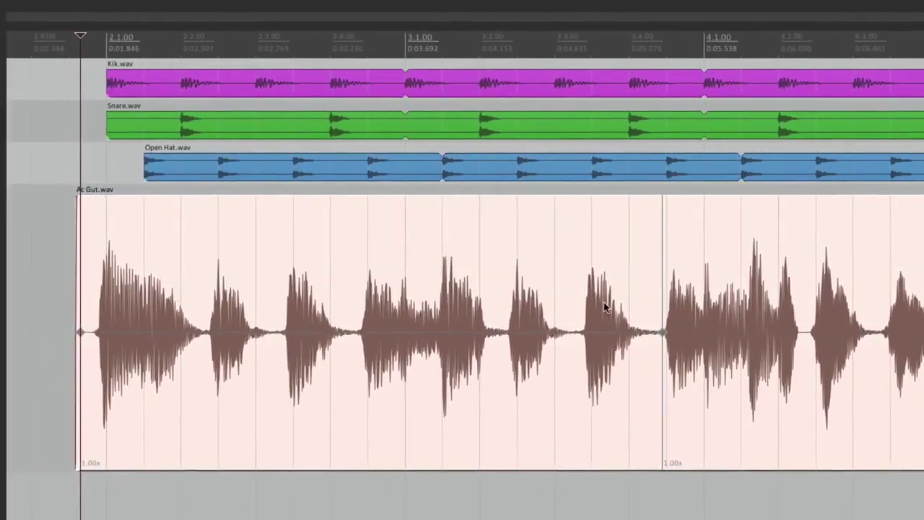
scroll(152, 324, "up", 5)
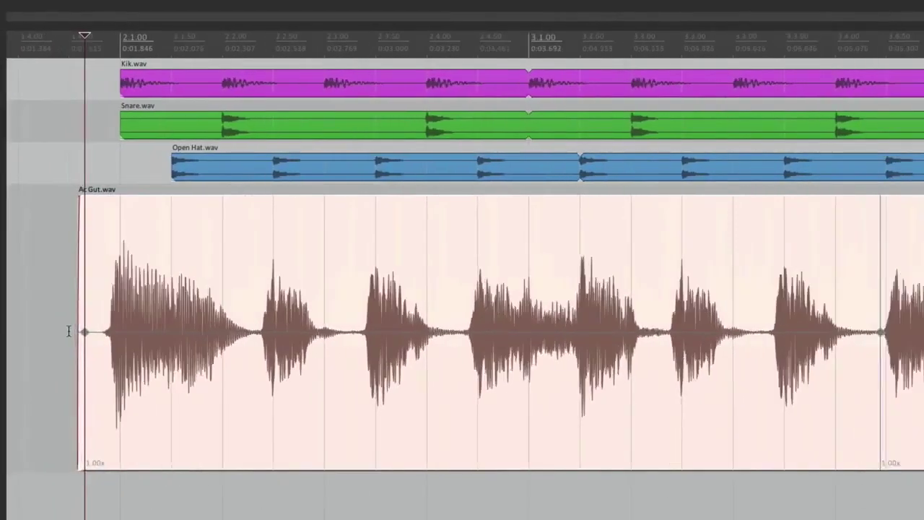
scroll(200, 343, "up", 5)
scroll(200, 343, "left", 4)
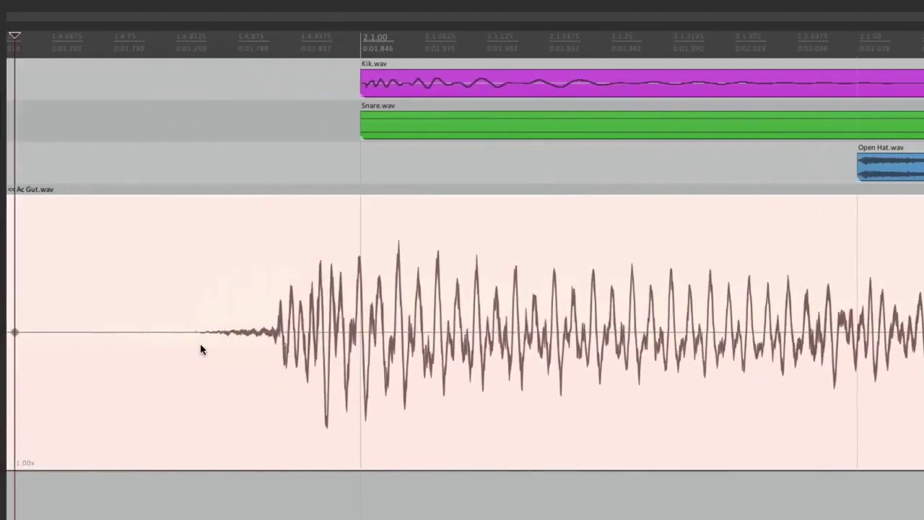
key("w")
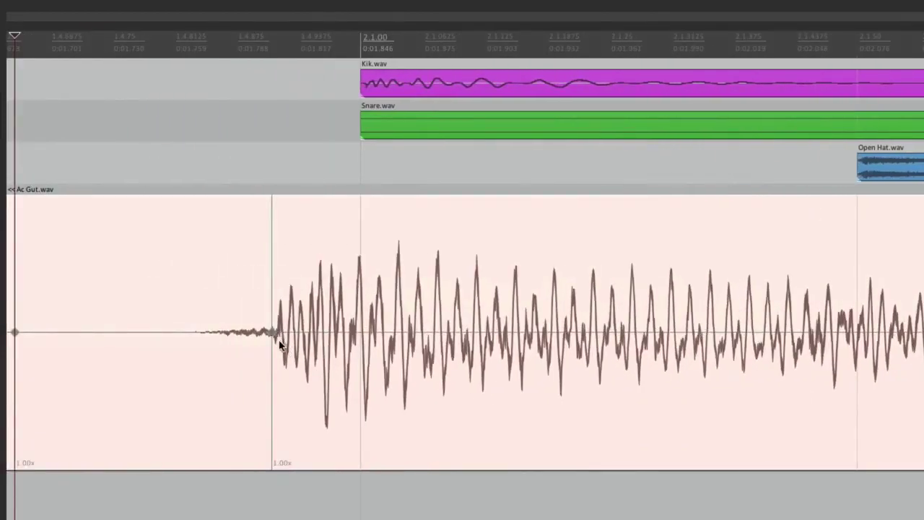
left_click_drag(272, 333, 361, 331)
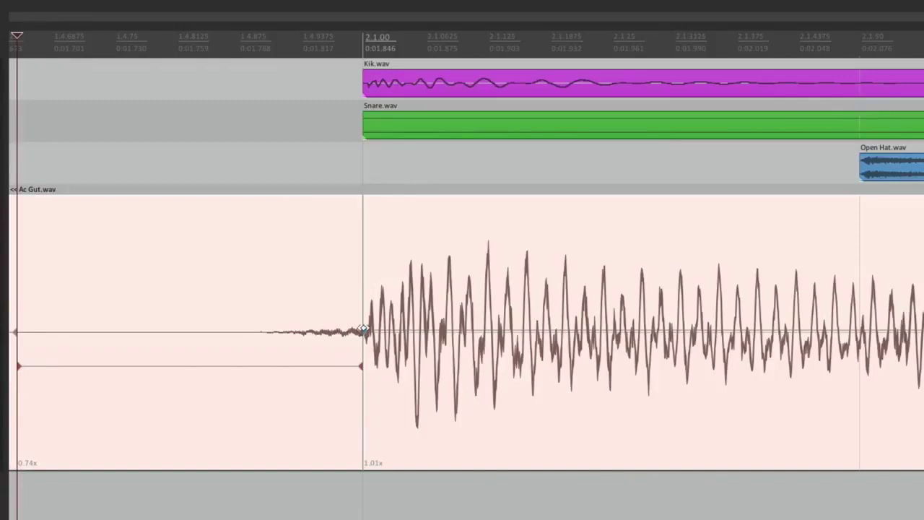
- Move the first note's onset marker slightly ahead of 2.1.00 and back, and align the next note's onset to 2.2.50 with a stretch marker
mouse_move(363, 329)
left_mouse_down()
mouse_move(307, 333)
mouse_move(396, 336)
mouse_move(289, 336)
mouse_move(354, 341)
left_mouse_up()
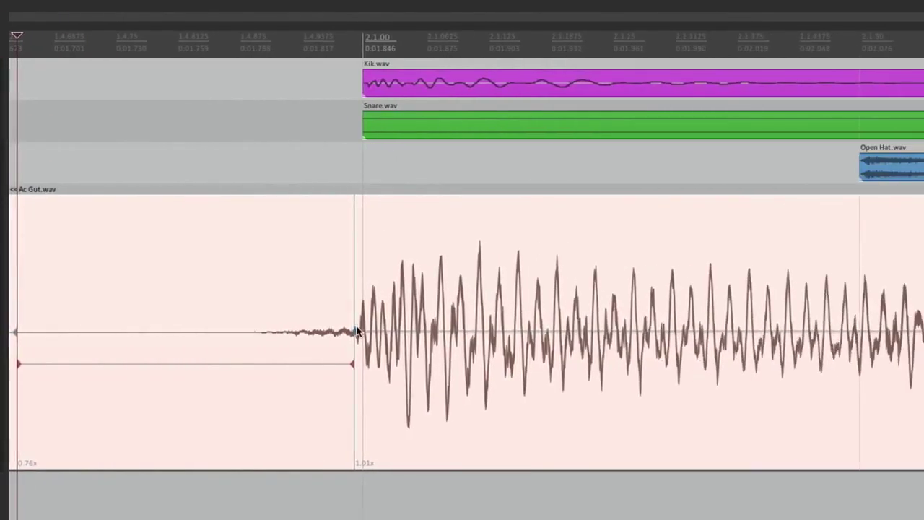
mouse_move(355, 332)
left_mouse_down()
mouse_move(330, 332)
mouse_move(363, 334)
left_mouse_up()
scroll(363, 335, "down", 5)
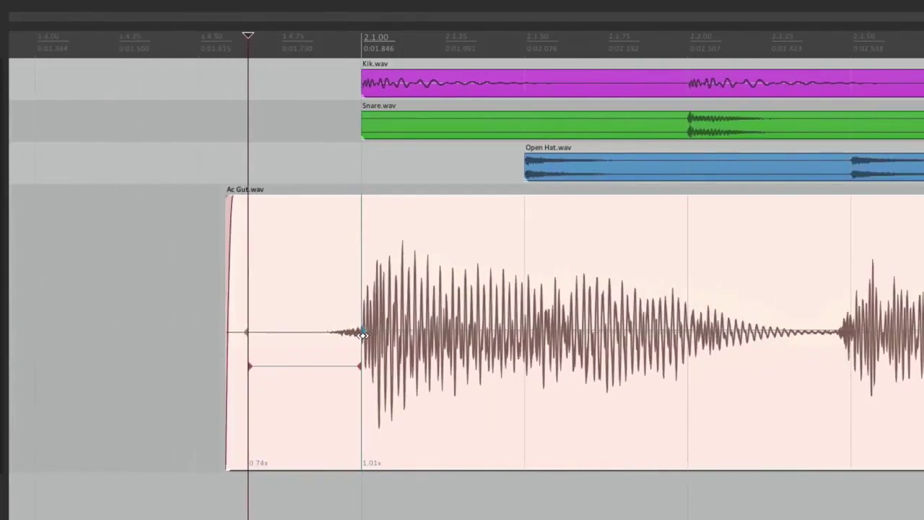
scroll(404, 352, "right", 10)
scroll(403, 352, "up", 4)
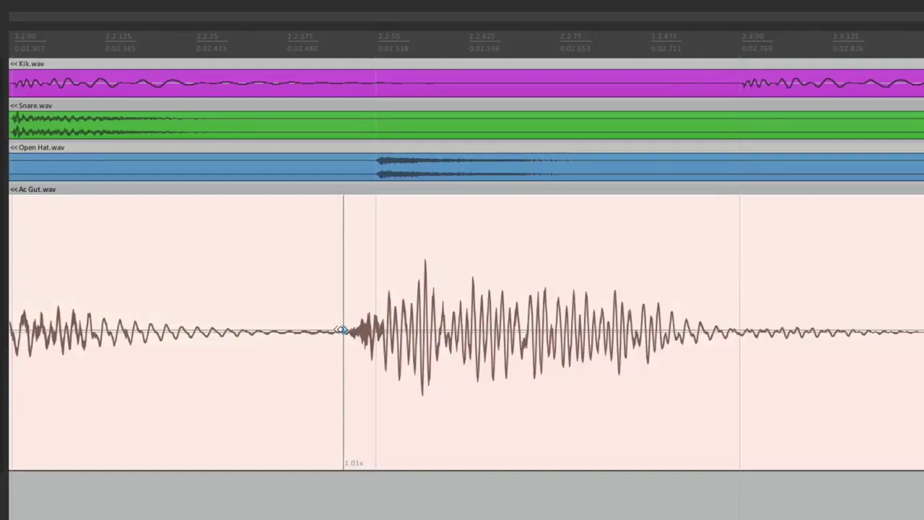
left_click_drag(342, 330, 375, 331)
scroll(370, 355, "down", 5)
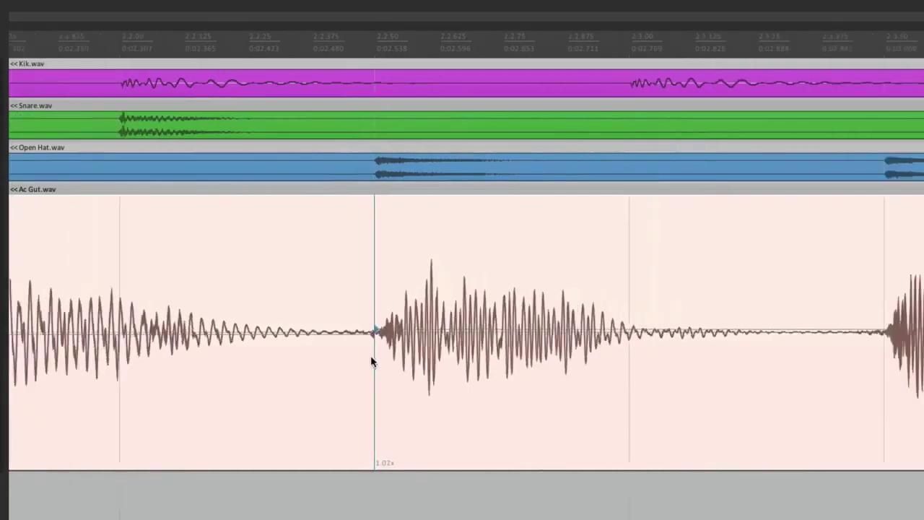
- Align the onsets of the notes near 2.3.50, 2.4.50 and 3.1.50 in Ac Gut.wav to those grid lines with stretch markers
scroll(420, 353, "up", 5)
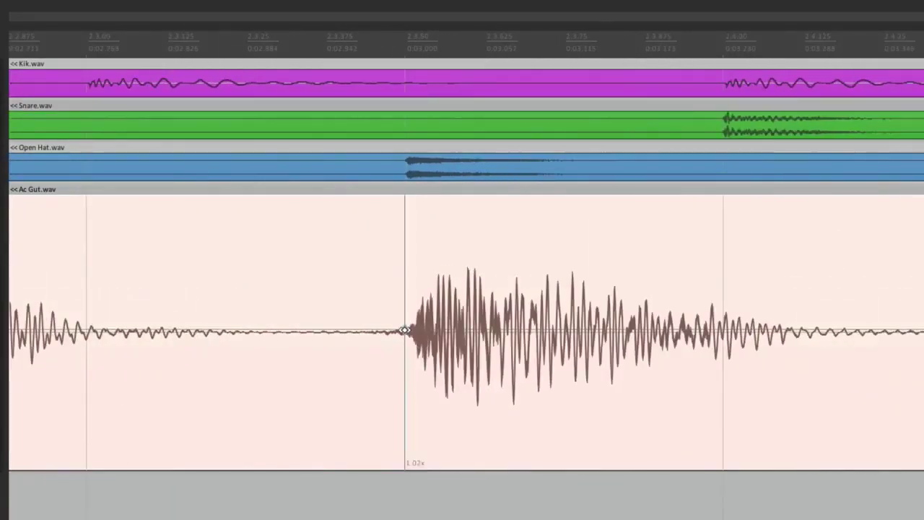
left_click_drag(404, 338, 454, 332)
scroll(407, 345, "down", 3)
scroll(462, 337, "up", 4)
scroll(444, 332, "down", 3)
scroll(526, 325, "up", 4)
scroll(454, 332, "down", 3)
scroll(438, 328, "up", 4)
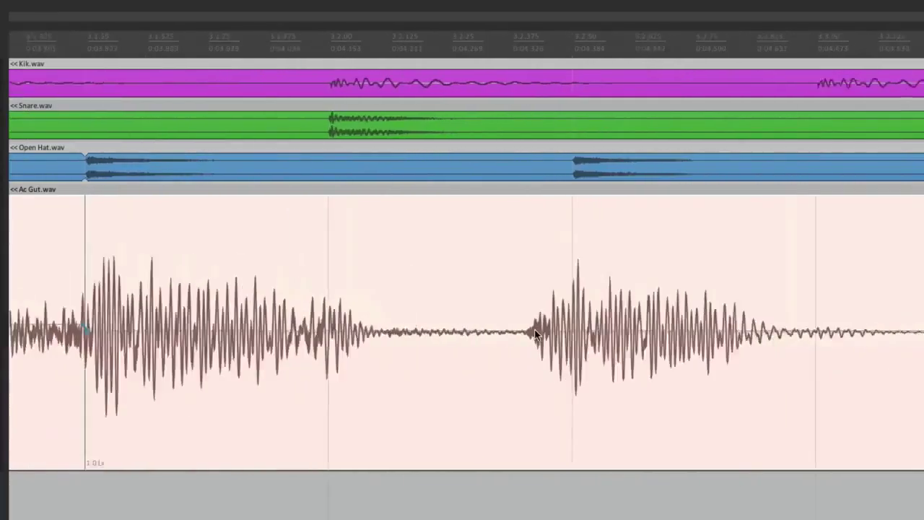
- Align the notes near 3.2.50 and 3.3.50 to their grid lines with stretch markers, and try the 3.3.50 marker slightly earlier
left_click_drag(515, 332, 571, 333)
scroll(569, 335, "down", 3)
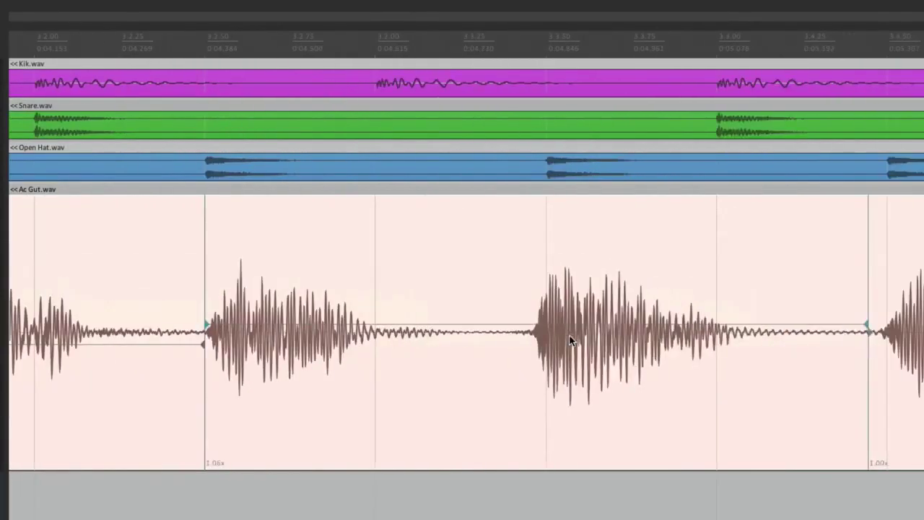
scroll(467, 338, "up", 4)
scroll(433, 332, "down", 3)
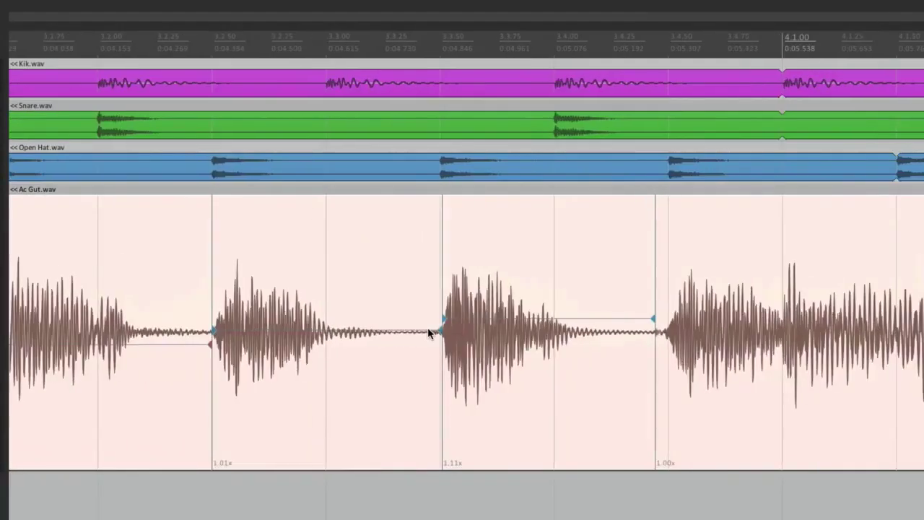
scroll(427, 327, "down", 2)
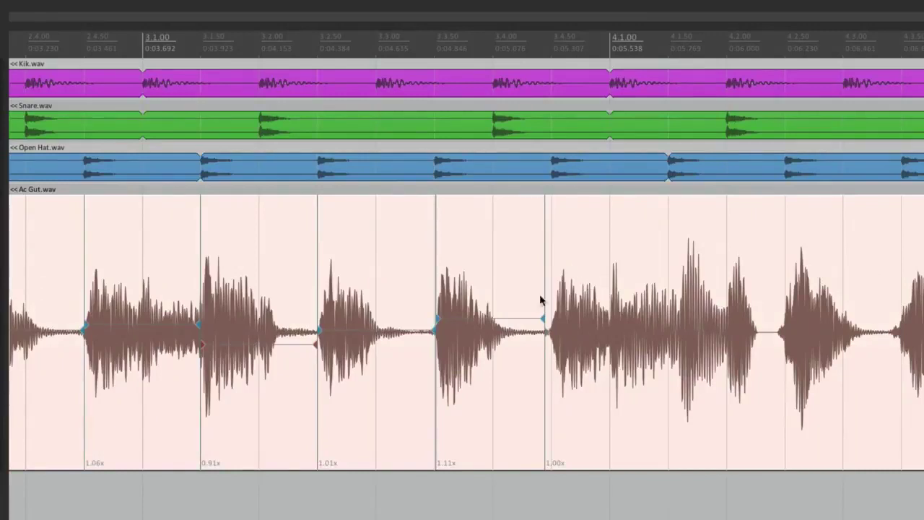
left_click_drag(400, 325, 426, 326)
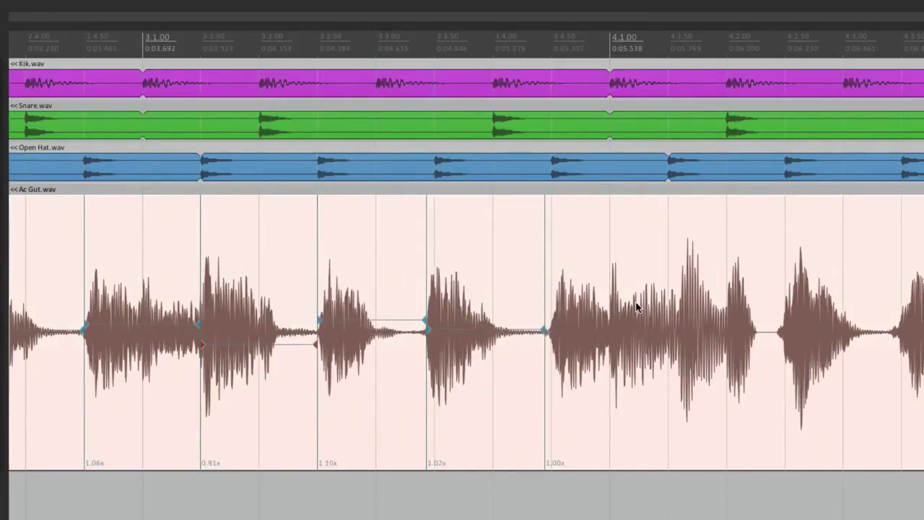
- Play the stretched guitar with the drum tracks from just before the start of the Ac Gut.wav item
scroll(366, 280, "down", 5)
scroll(358, 280, "left", 3)
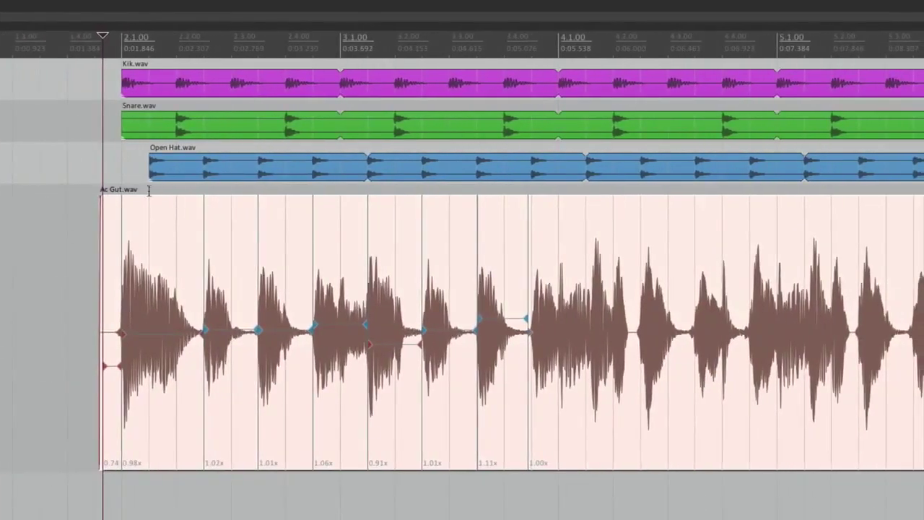
left_click(83, 258)
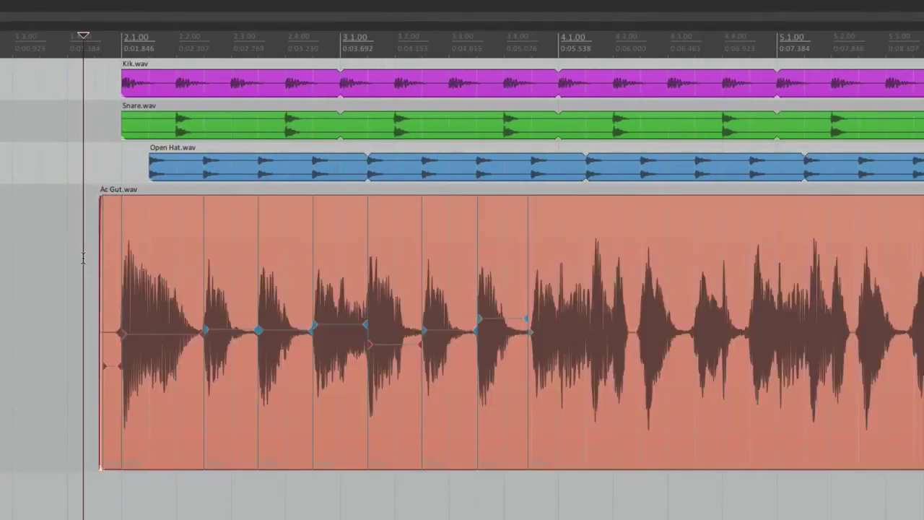
key("space")
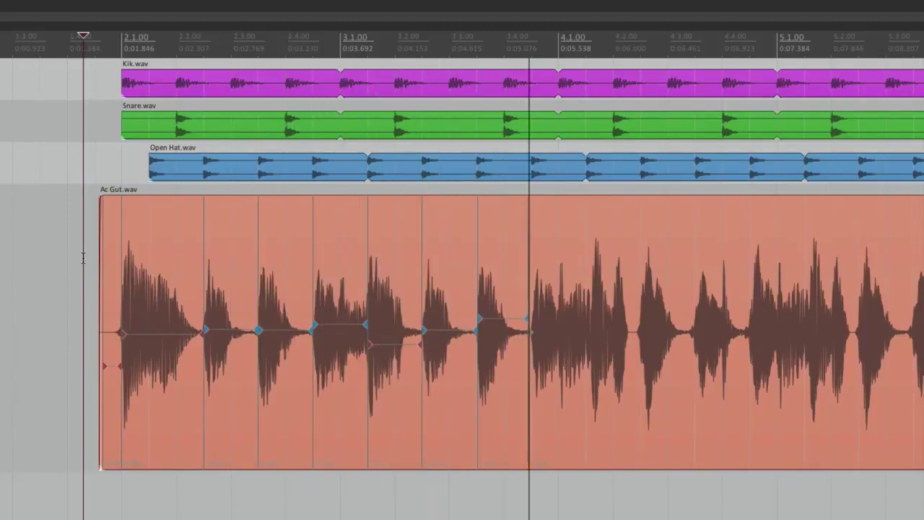
key("space")
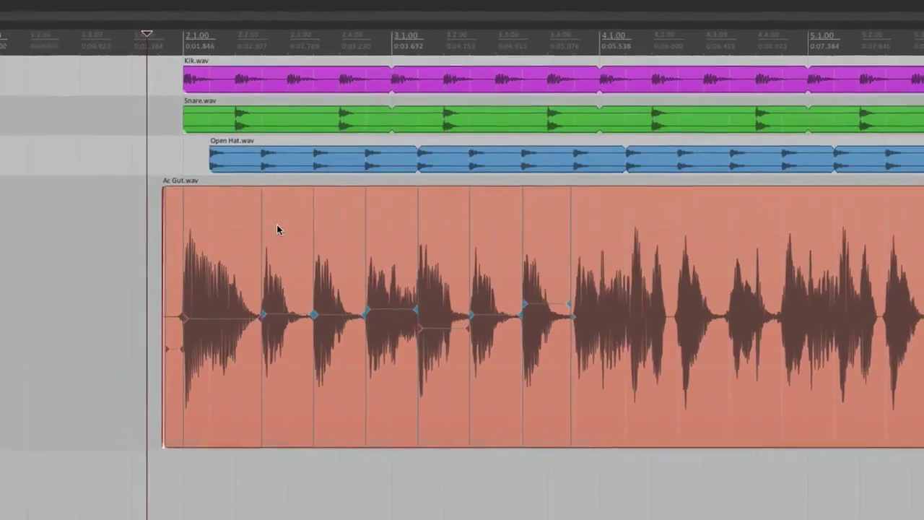
- Turn on "Preserve pitch when changing rate" for the Ac Gut.wav take and play the result from before the item's start
double_click(220, 241)
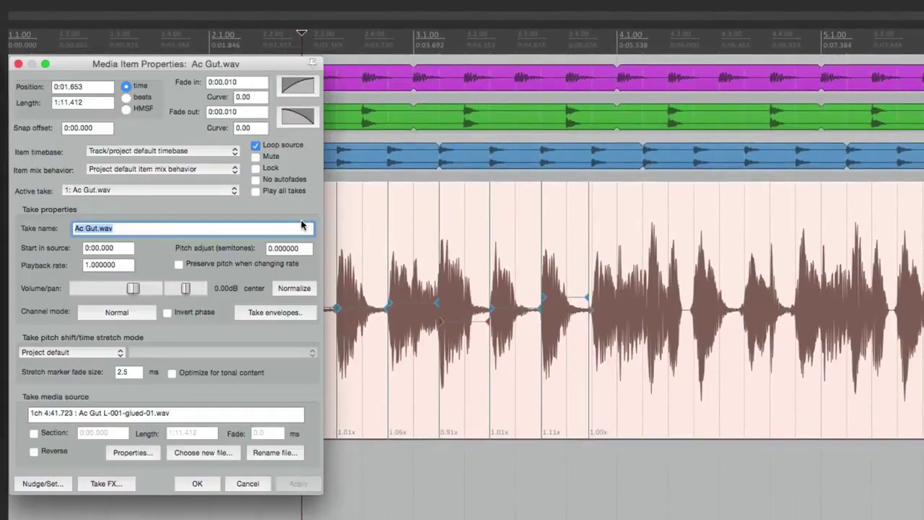
left_click(179, 265)
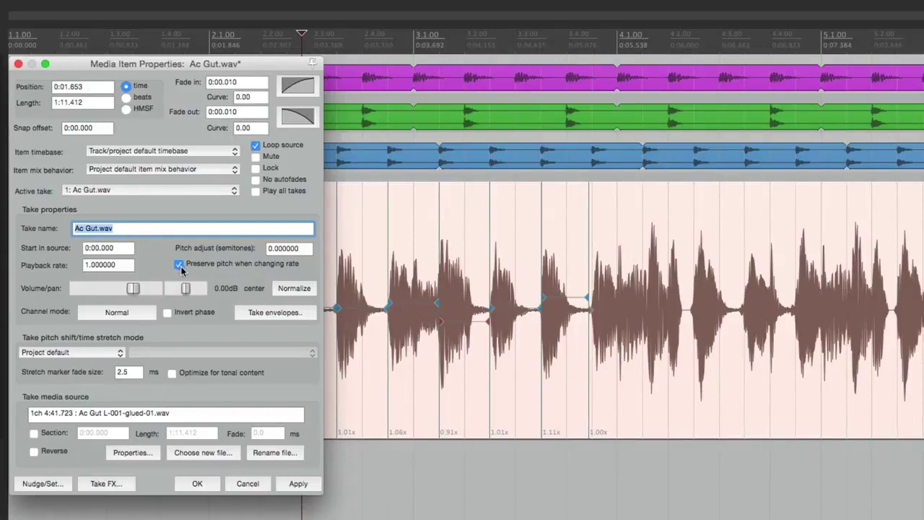
left_click(206, 483)
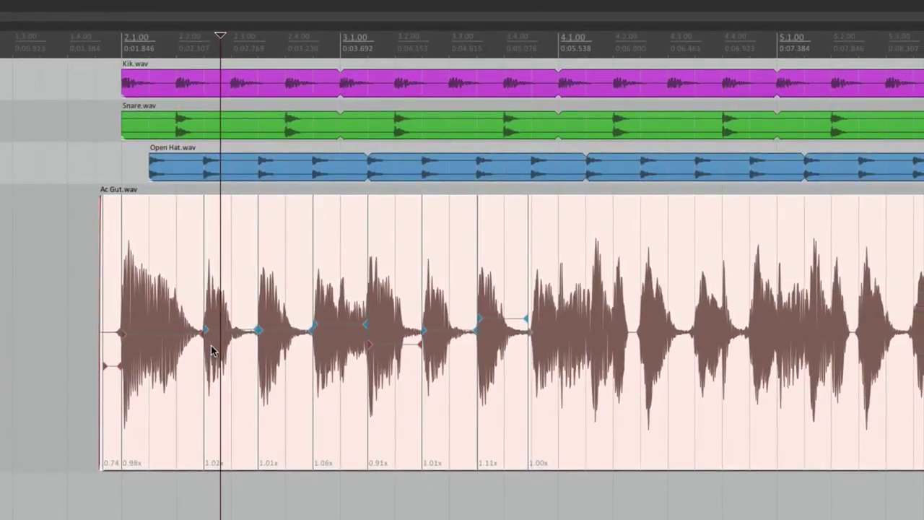
left_click(86, 320)
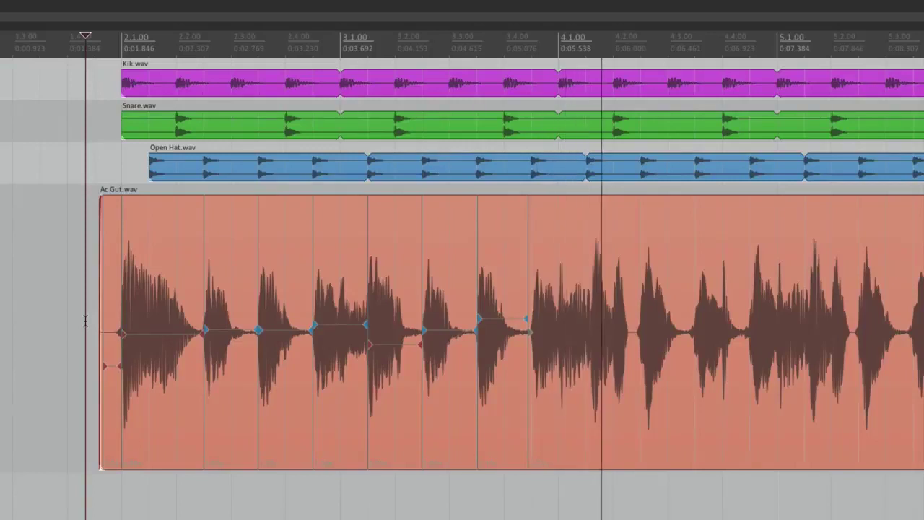
key("space")
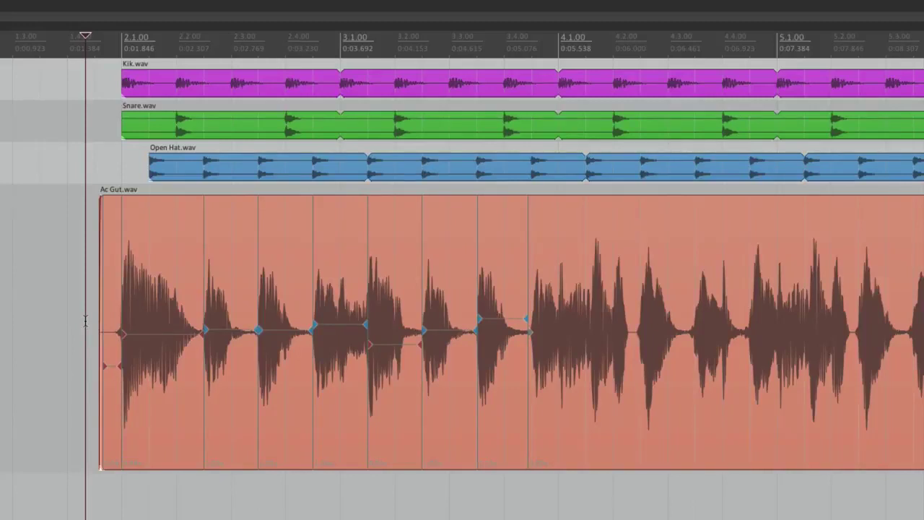
- Remove all stretch markers from the selected Ac Gut.wav item
left_click(118, 287)
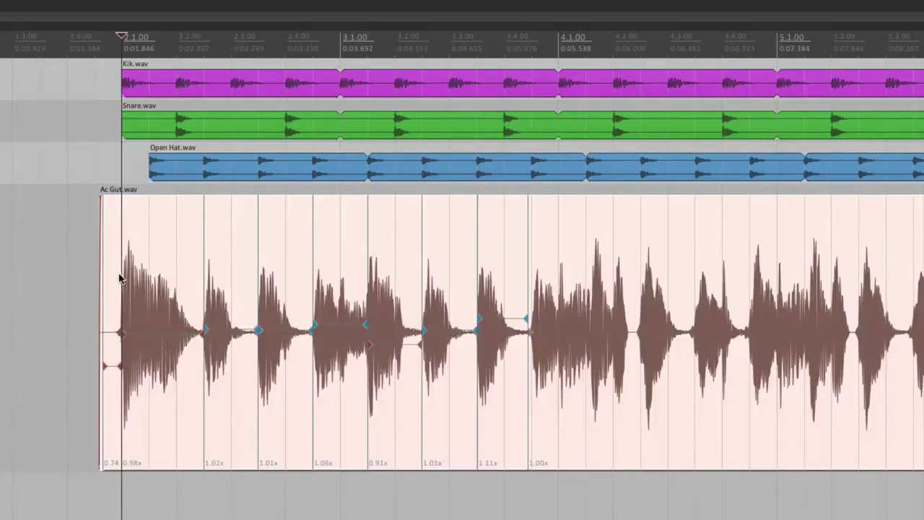
right_click(122, 218)
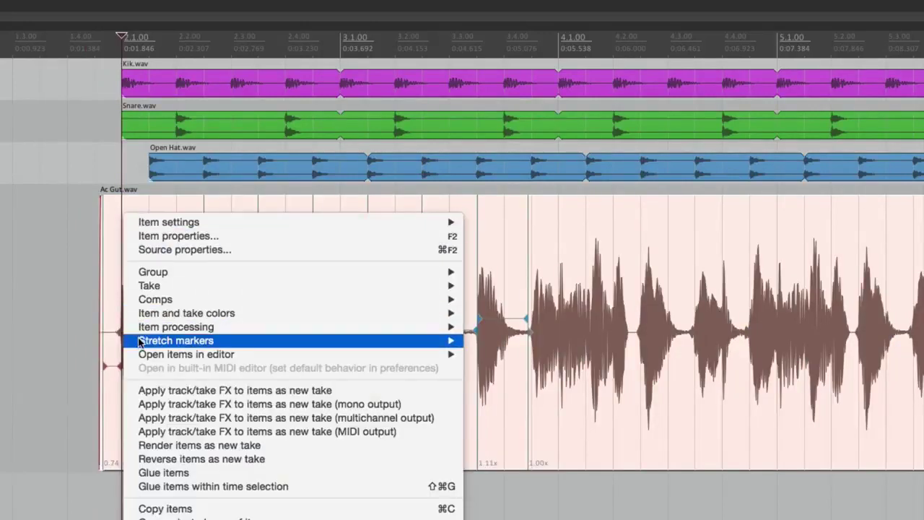
mouse_move(134, 345)
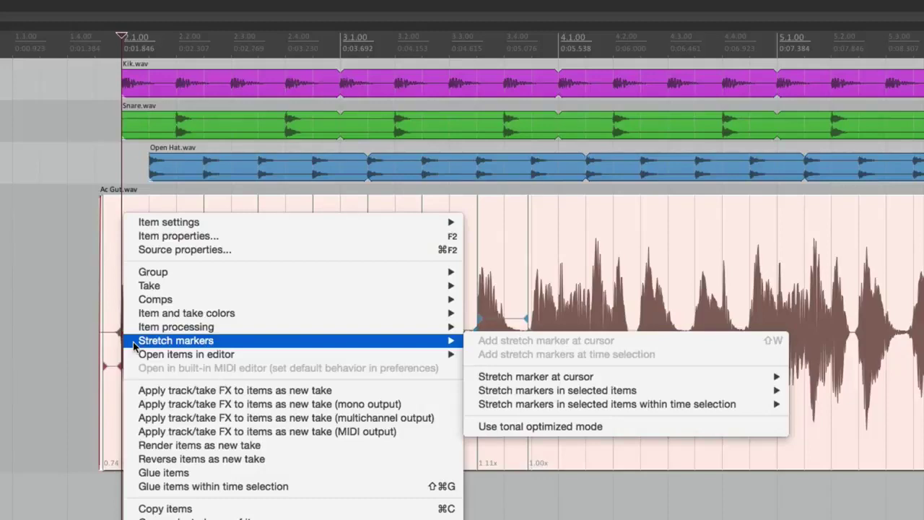
mouse_move(490, 394)
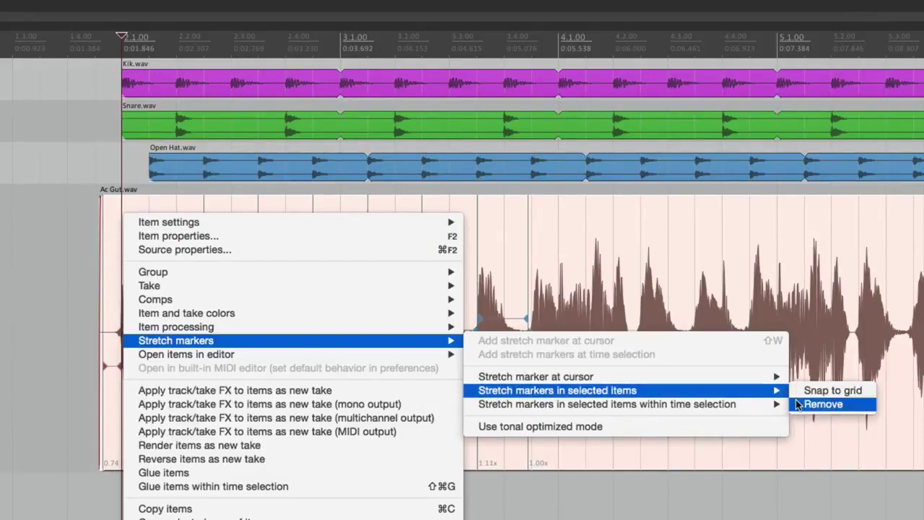
left_click(798, 405)
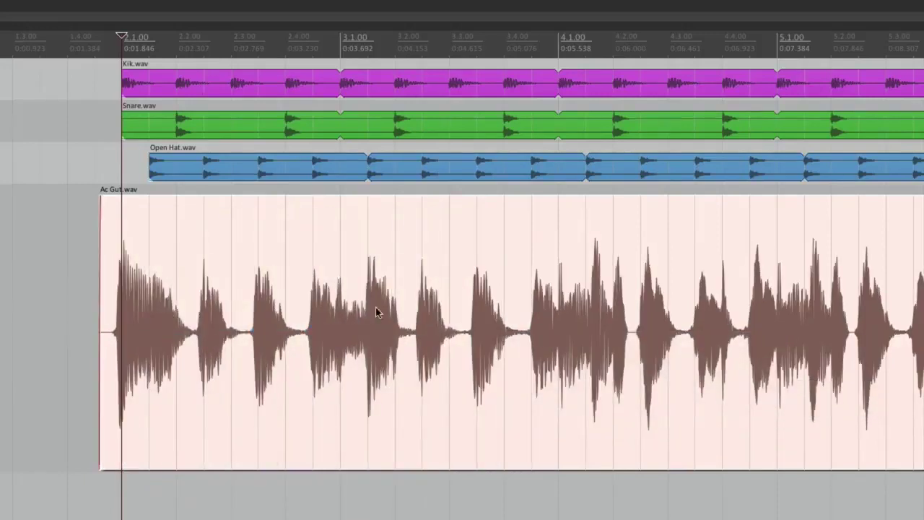
- Play the unstretched guitar against the drum tracks from just before the Ac Gut.wav item
left_click(70, 254)
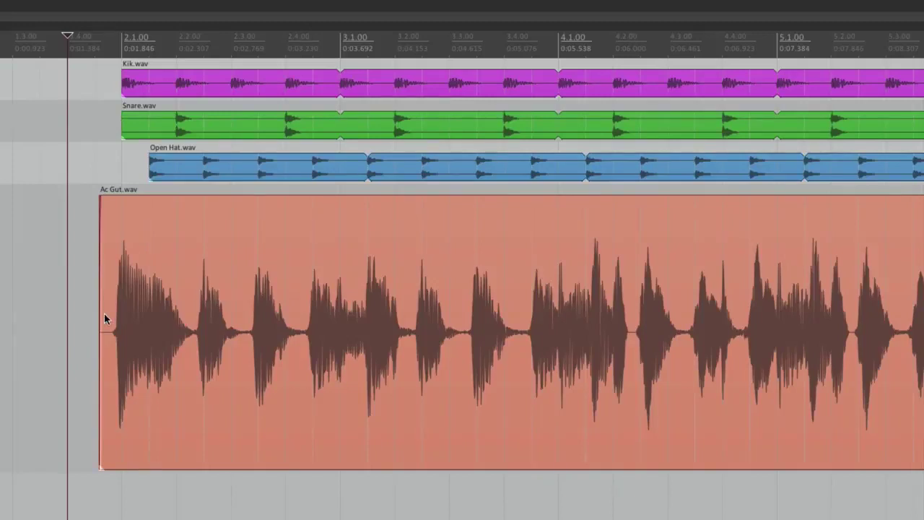
key("space")
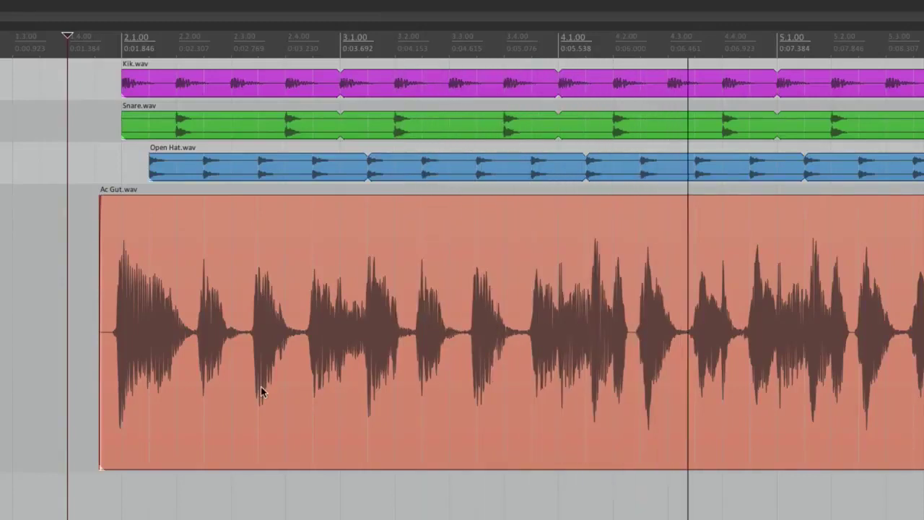
key("space")
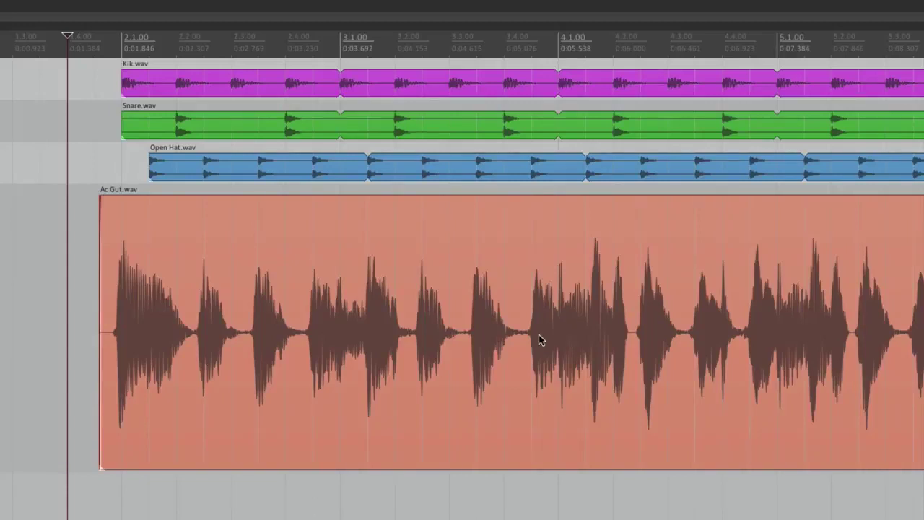
- Add stretch markers just before the note near 3.4.50 and in the silence ahead of the first note in Ac Gut.wav
scroll(539, 335, "up", 5)
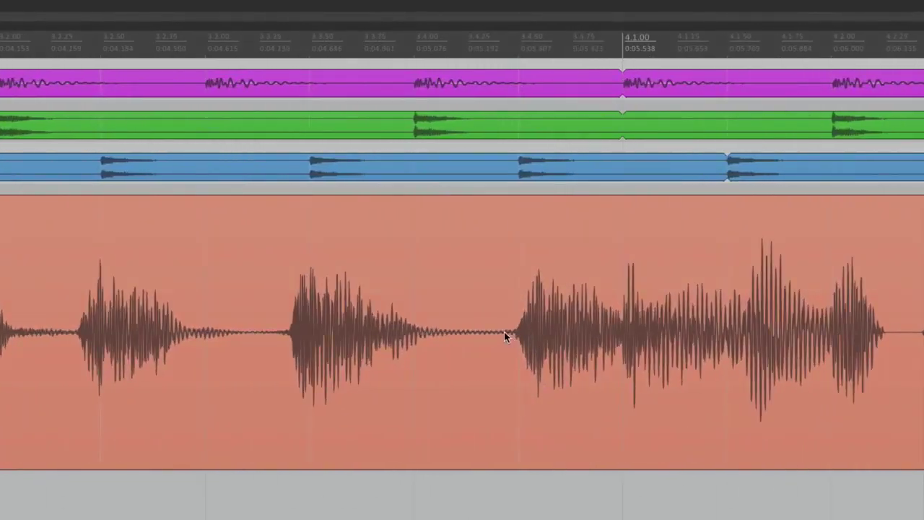
left_click(507, 331)
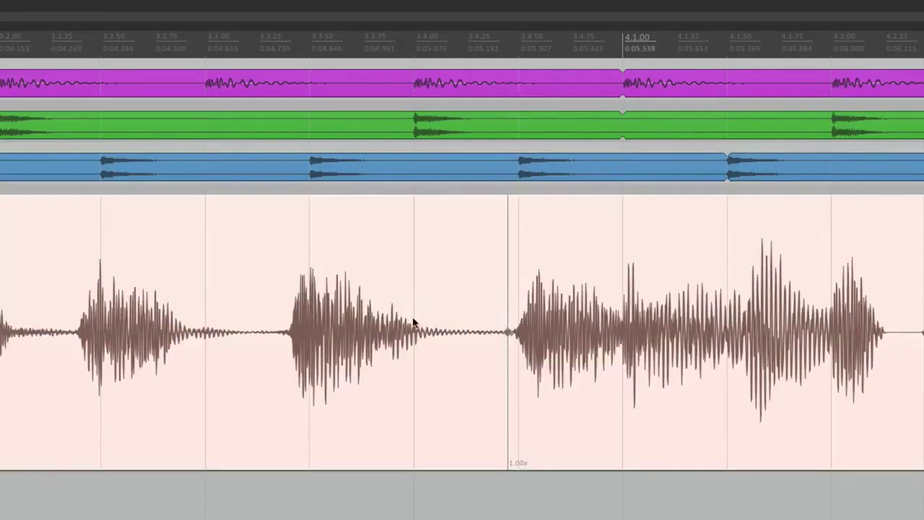
scroll(412, 323, "down", 4)
scroll(412, 323, "down", 5)
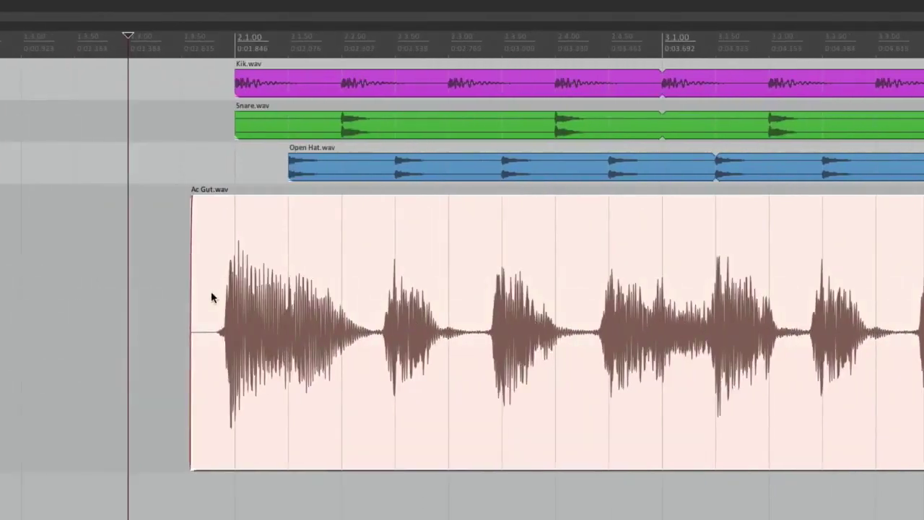
scroll(213, 295, "up", 6)
double_click(153, 332)
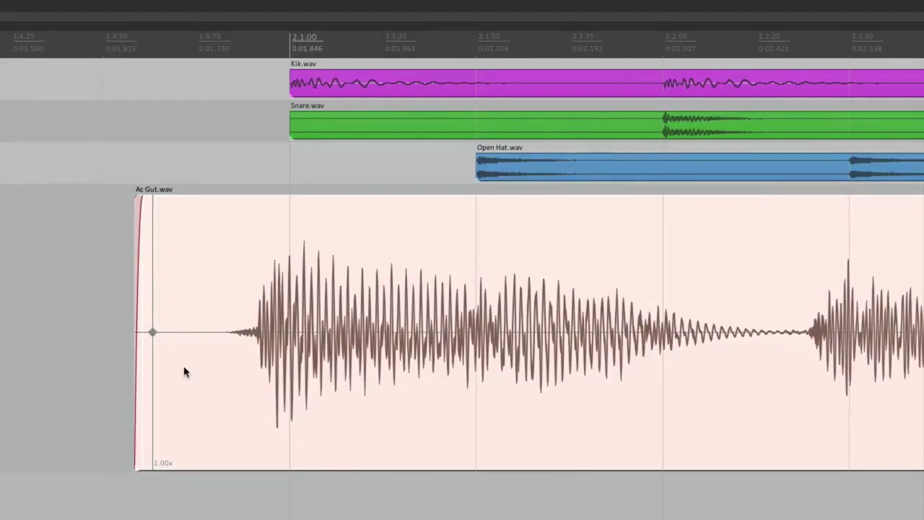
- Add stretch markers at the onsets of the first note near 2.1.00 and the second note near 2.2.50
double_click(257, 341)
scroll(262, 354, "right", 10)
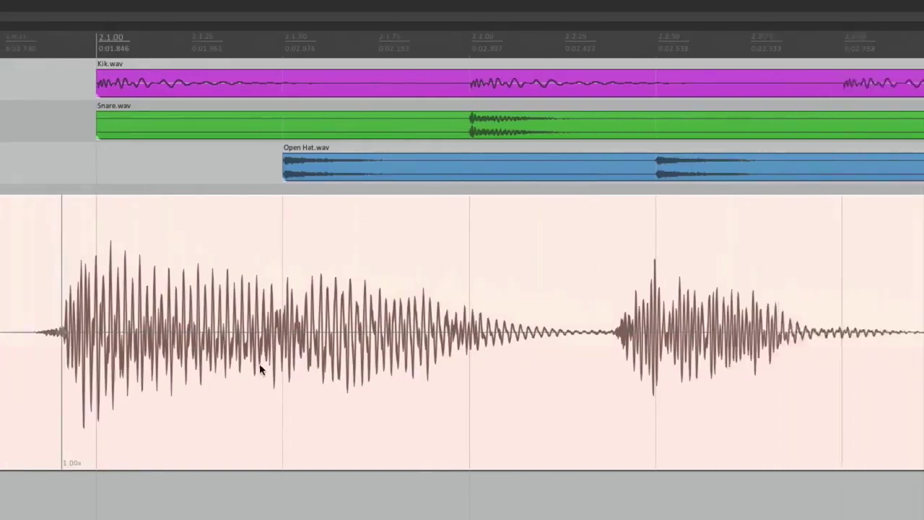
double_click(387, 334)
scroll(386, 334, "right", 10)
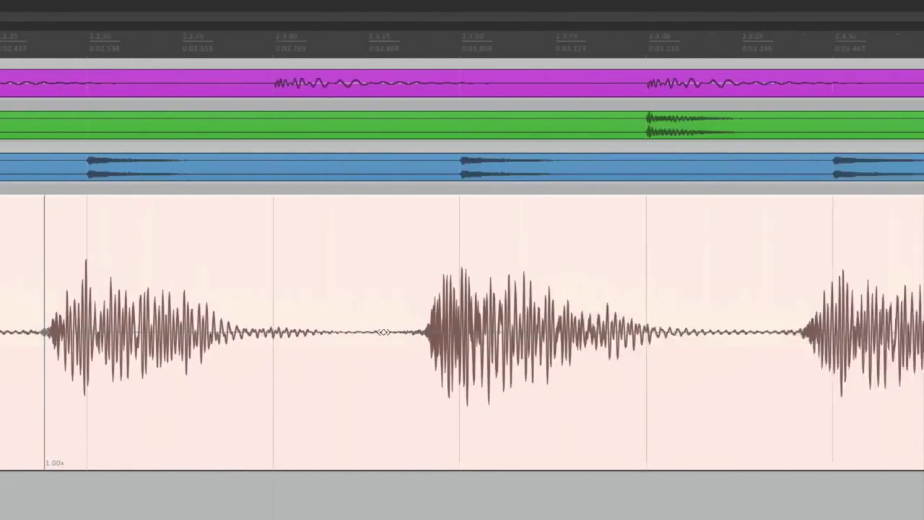
- Add stretch markers at the onsets of the notes just ahead of 2.3.50, 2.4.50 and 3.1.50 in Ac Gut.wav
double_click(339, 336)
scroll(339, 336, "right", 10)
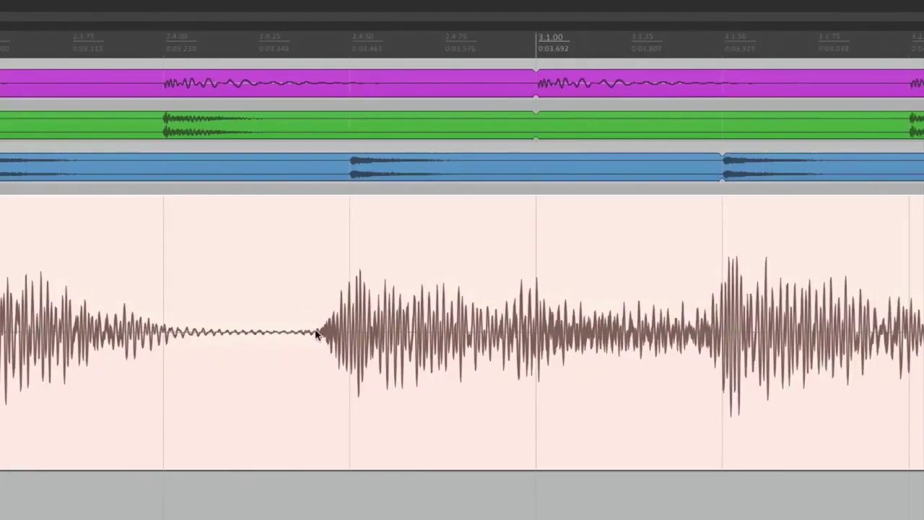
double_click(316, 332)
scroll(315, 330, "right", 8)
scroll(315, 331, "right", 1)
double_click(359, 330)
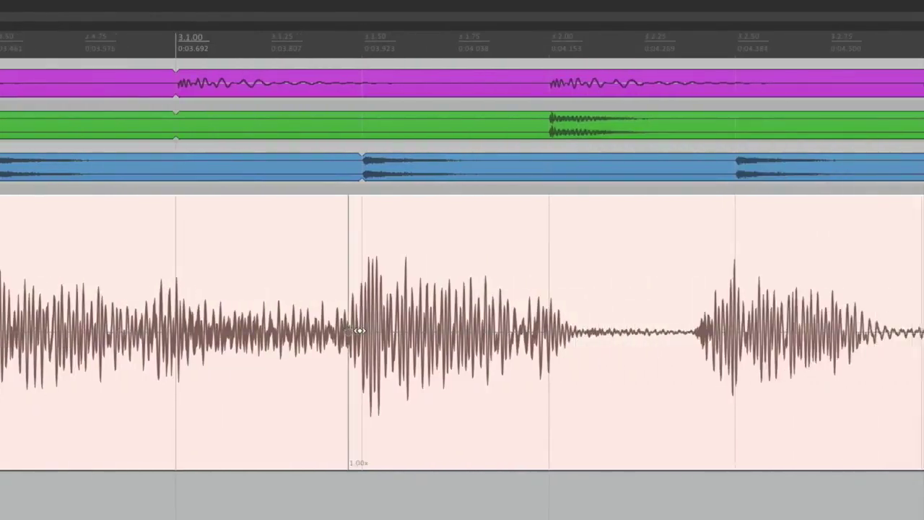
- Add stretch markers at the onsets of the notes just ahead of 3.2.50, 3.3.50 and 3.4.50 in Ac Gut.wav
scroll(361, 332, "right", 7)
double_click(368, 332)
scroll(376, 330, "right", 1)
scroll(377, 330, "right", 7)
double_click(392, 332)
scroll(392, 332, "right", 7)
double_click(501, 332)
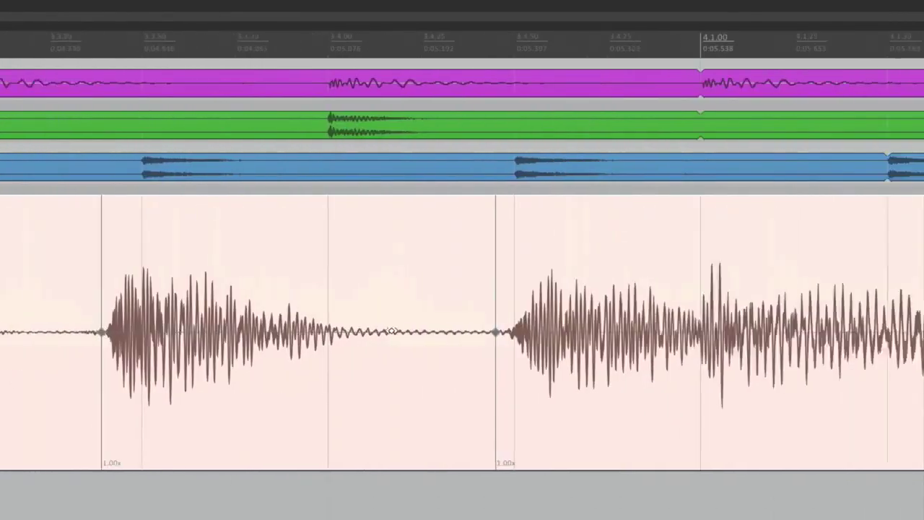
- Make a time selection from just before 2.1.00 to about 3.4.00 and snap Ac Gut.wav's stretch markers within it to the grid
scroll(377, 345, "right", 2)
key("minus")
key("minus")
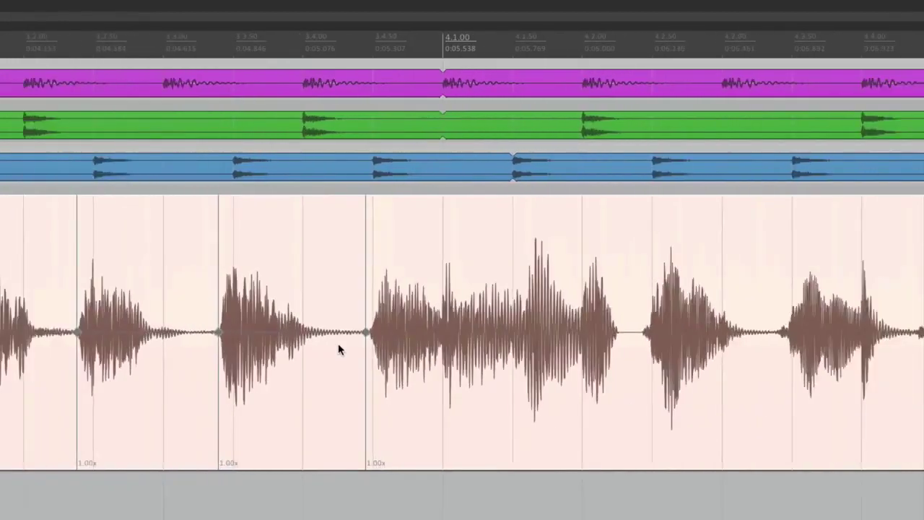
key("minus")
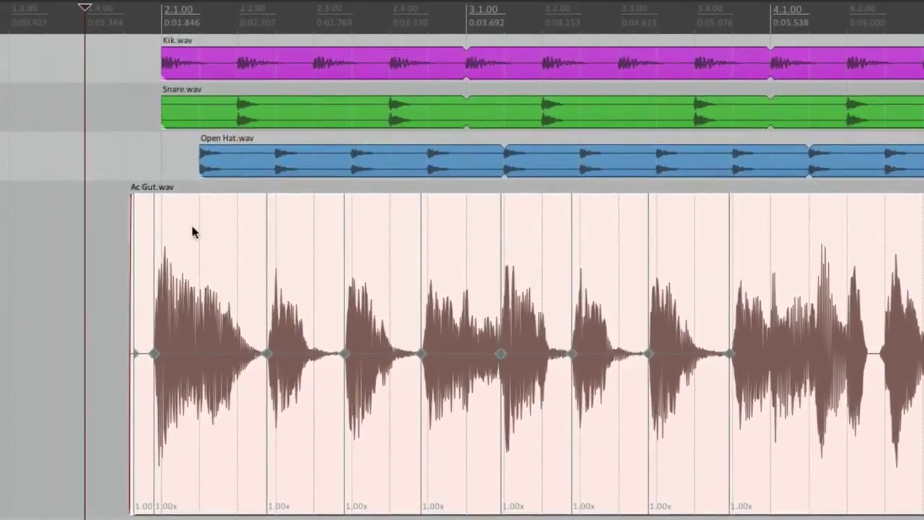
left_click_drag(148, 201, 708, 289)
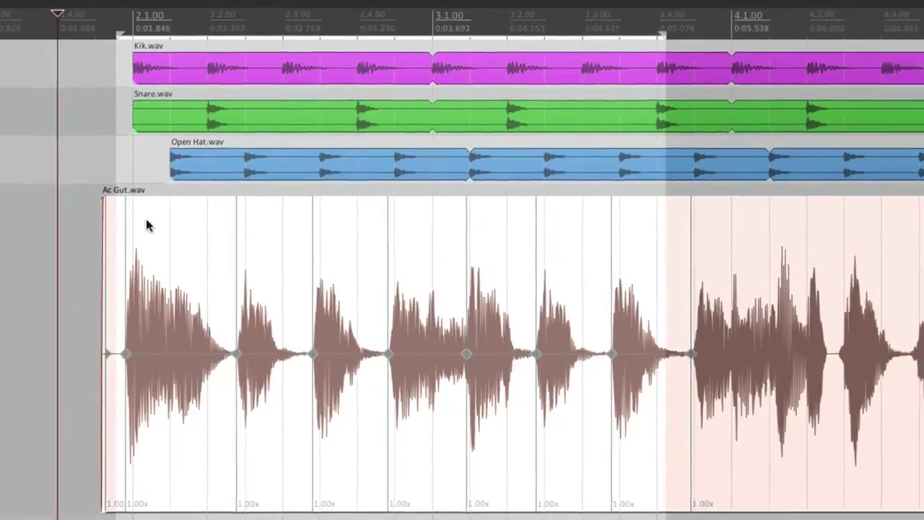
right_click(182, 221)
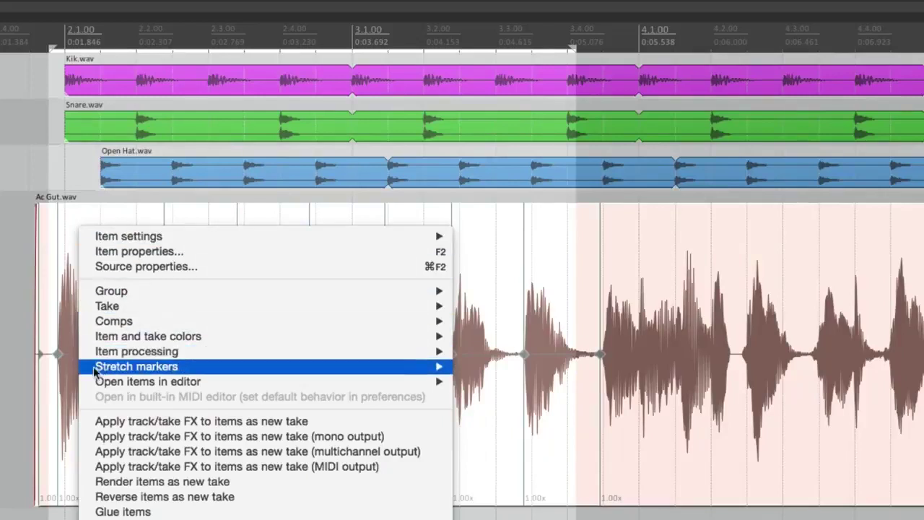
mouse_move(91, 371)
mouse_move(463, 436)
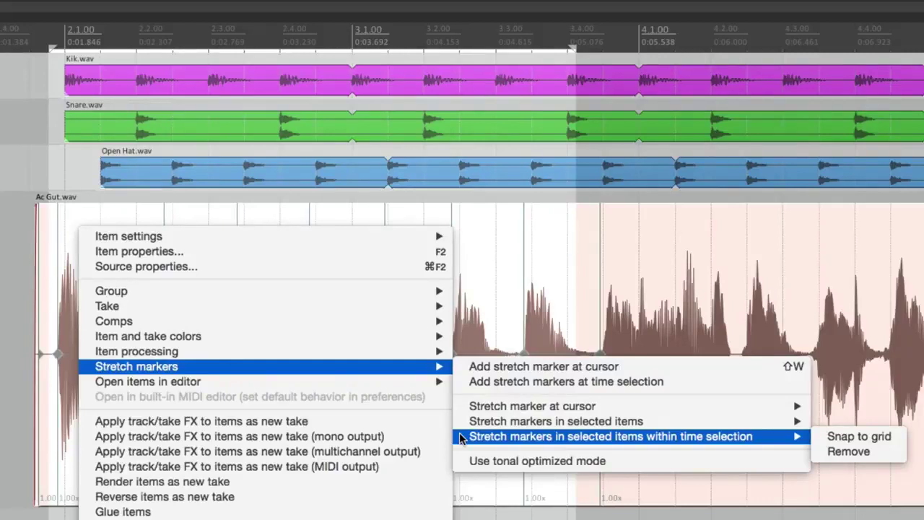
left_click(898, 445)
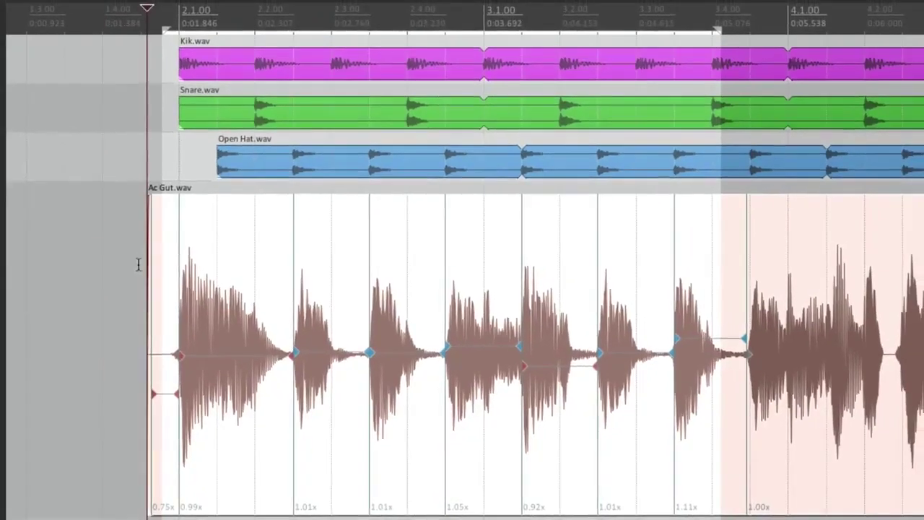
- Play the grid-snapped guitar against the drum tracks from just before the Ac Gut.wav item
left_click(137, 255)
key("space")
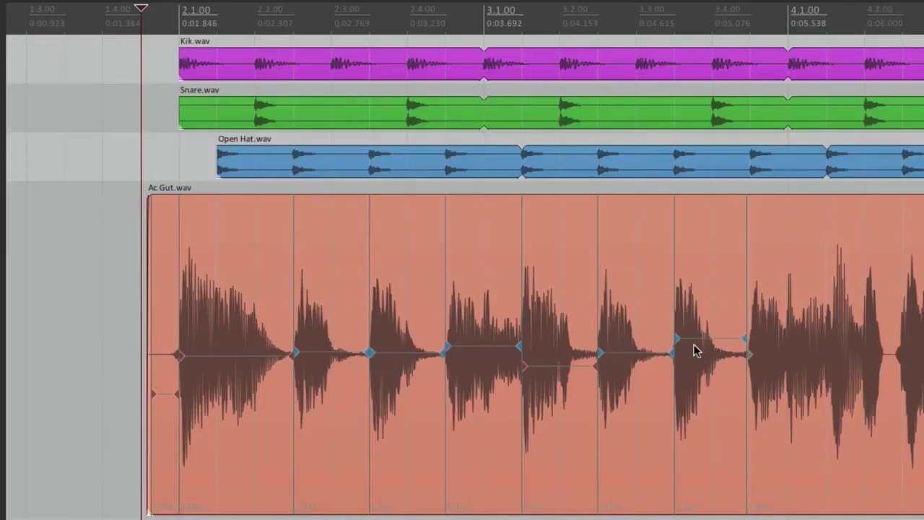
key("space")
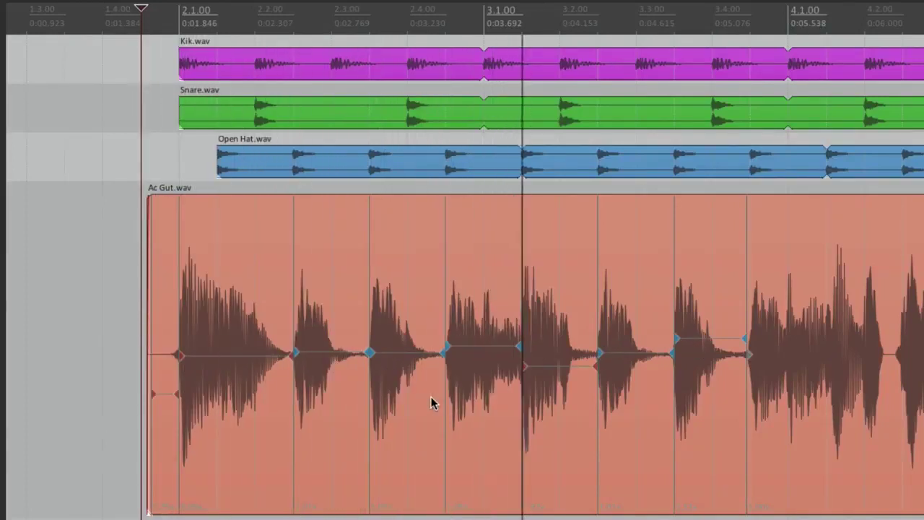
key("space")
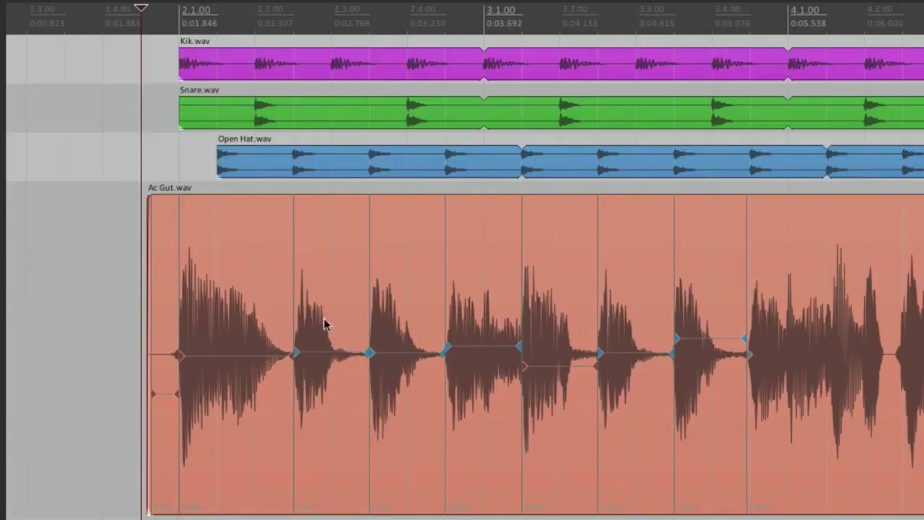
- Shorten the notes at 2.2.50 and 2.3.50 by adding stretch markers in their tails and moving these back to 2.3.00 and 2.4.00
scroll(285, 347, "up", 4)
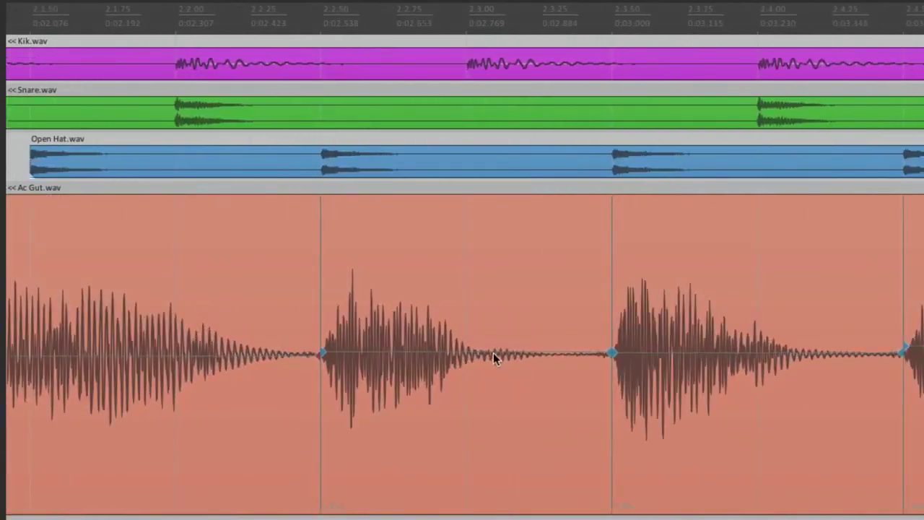
double_click(523, 352)
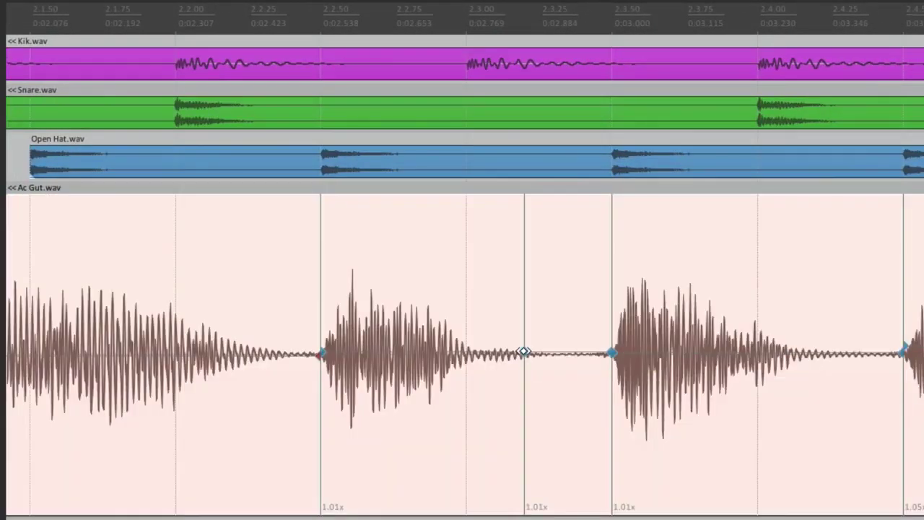
left_click_drag(524, 353, 460, 356)
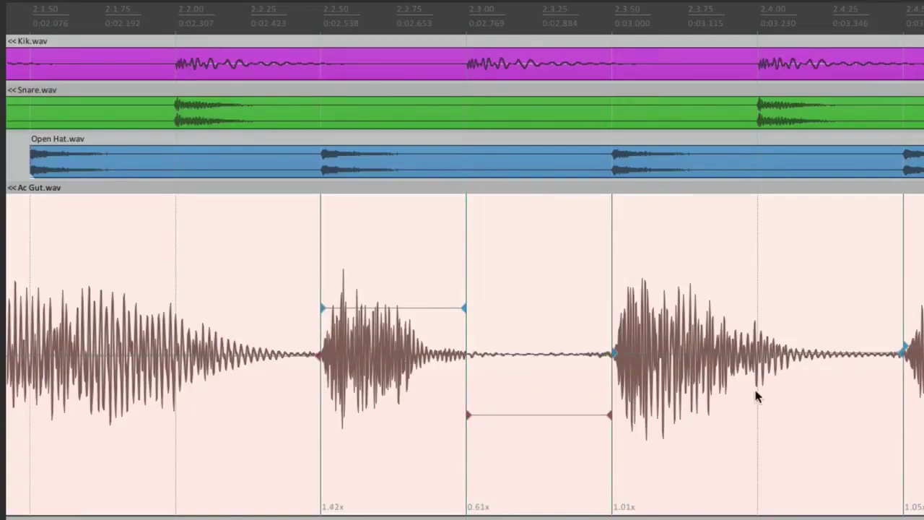
double_click(826, 352)
left_click_drag(711, 354, 642, 354)
- Play the guitar from before the item to hear the shortened notes at 2.2.50 and 2.3.50
key("super+Left")
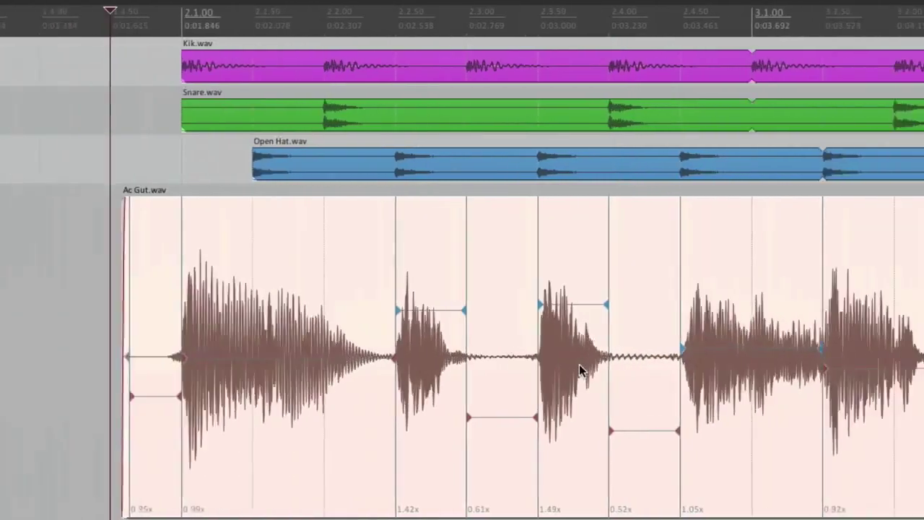
left_click(203, 344)
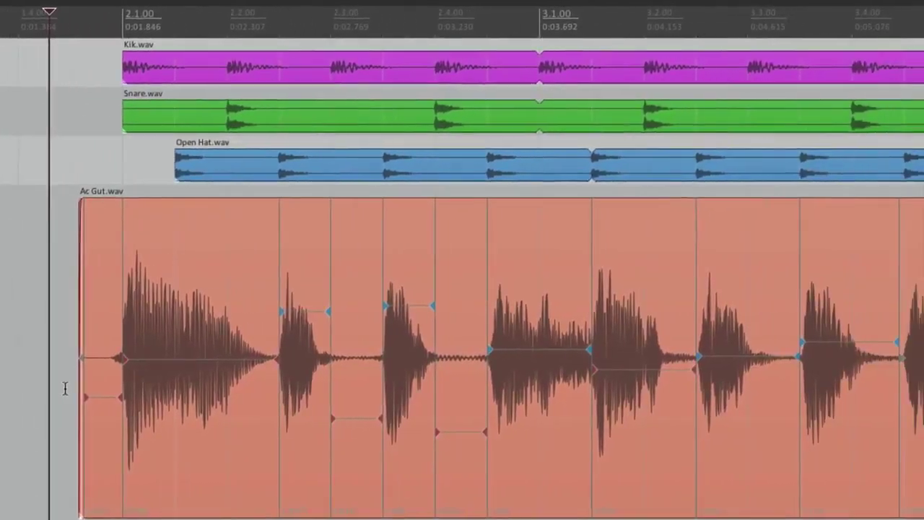
key("space")
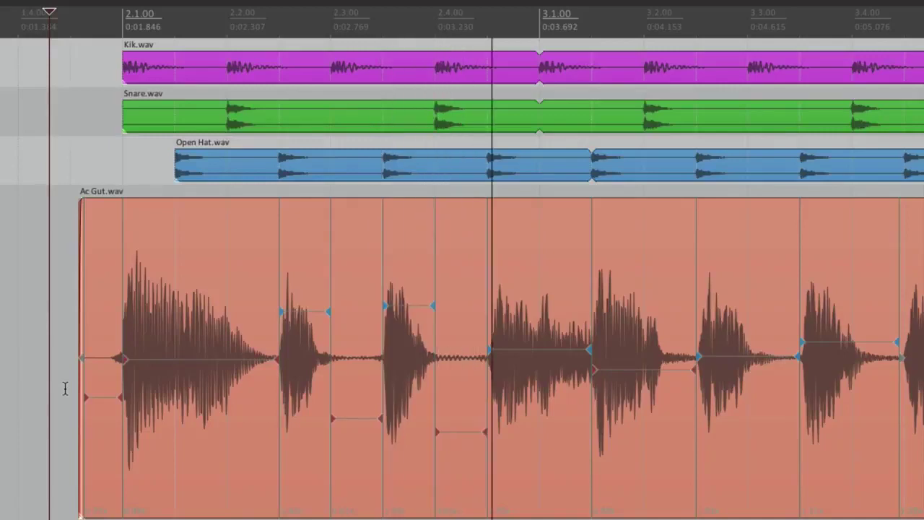
key("space")
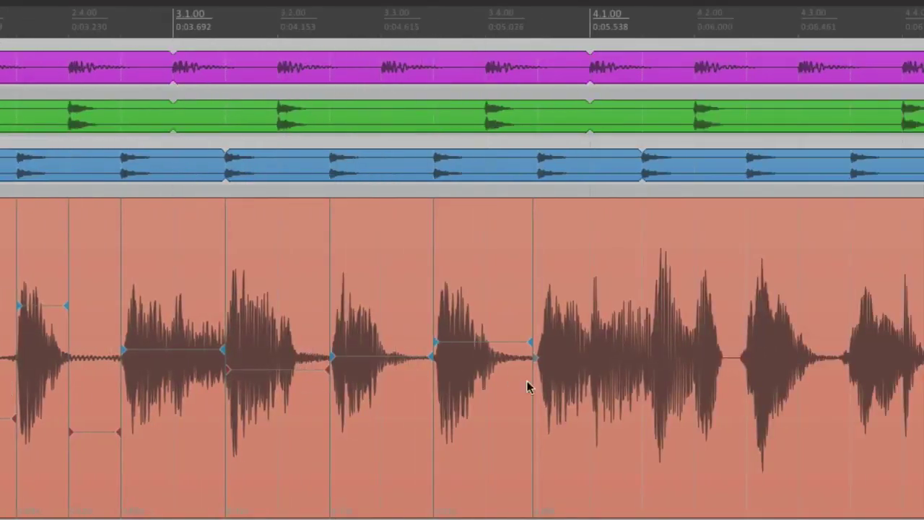
- Shorten the notes at 3.2.50 and 3.3.50 by adding stretch markers in their tails and moving these to 3.3.00 and 3.4.00
scroll(530, 383, "up", 3)
left_click(437, 359)
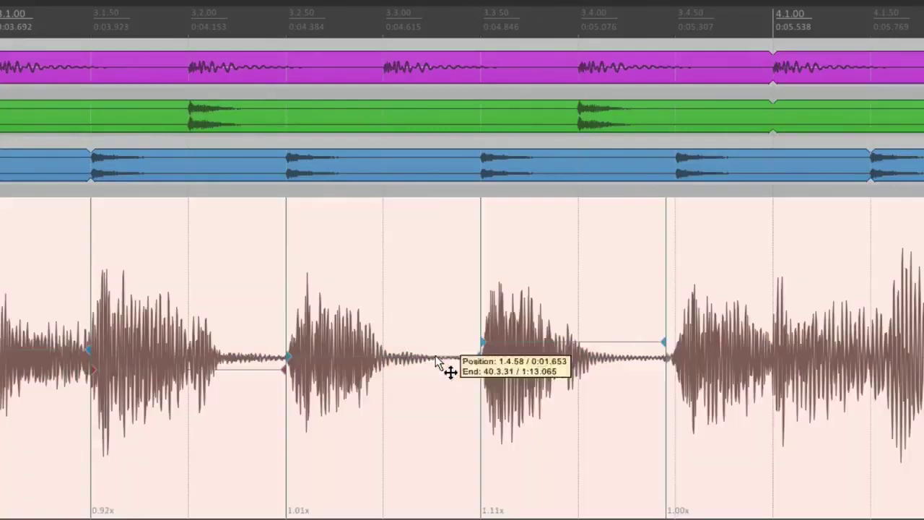
left_click(623, 359)
left_click_drag(621, 342, 578, 347)
left_click_drag(437, 357, 385, 365)
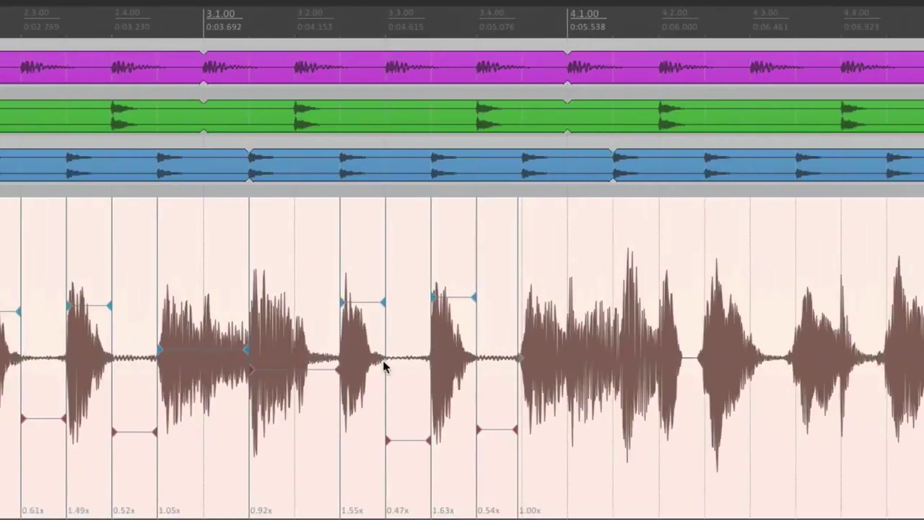
- Play from before the Ac Gut.wav item to hear all four shortened notes against the drums
scroll(361, 365, "left", 2)
scroll(359, 359, "left", 5)
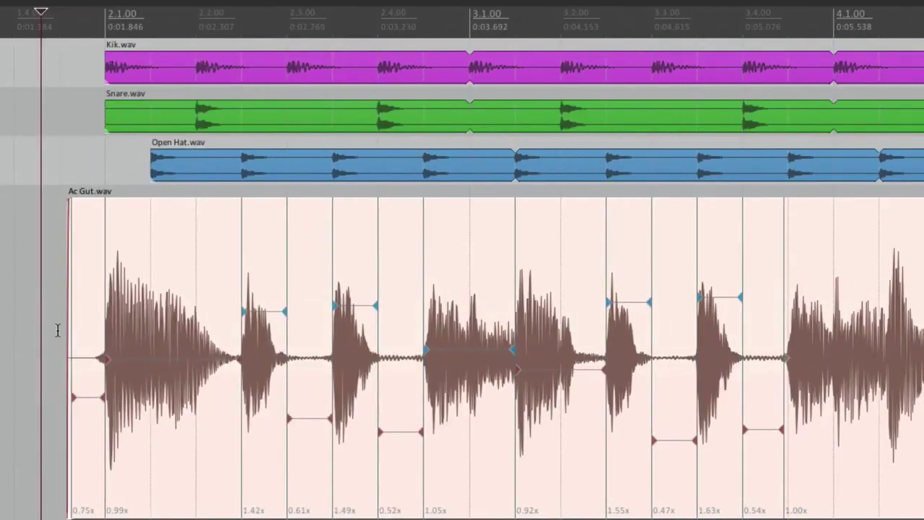
left_click(201, 301)
key("space")
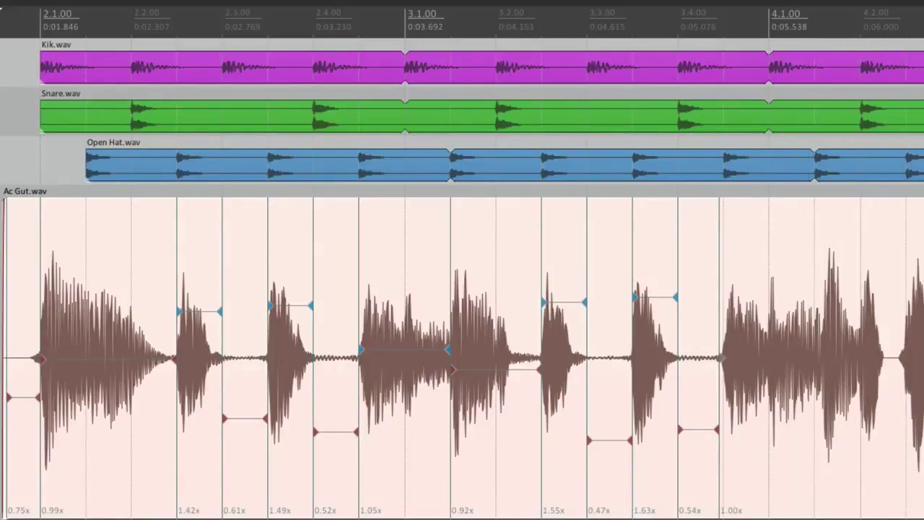
- Lengthen the notes at 2.2.50 and 2.3.50 by moving their tail stretch markers forward to 2.3.50 and 2.4.50
left_click(159, 365)
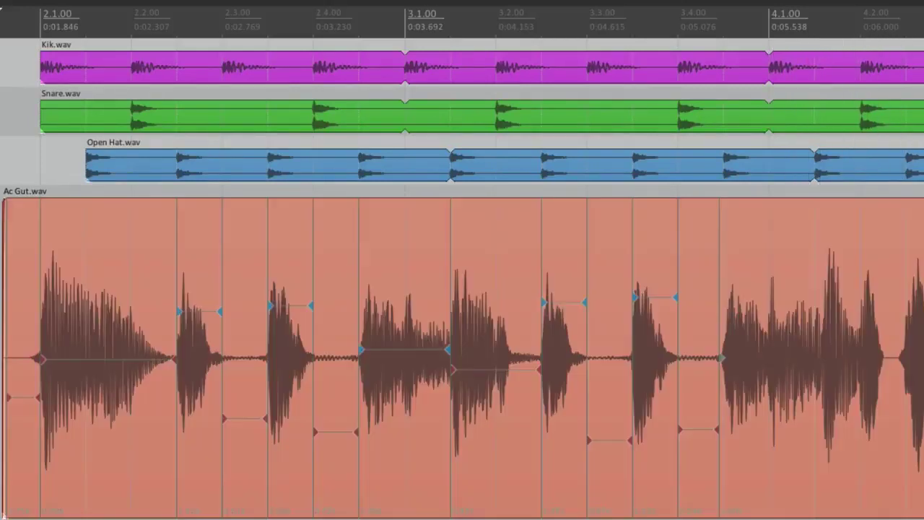
scroll(160, 364, "up", 3)
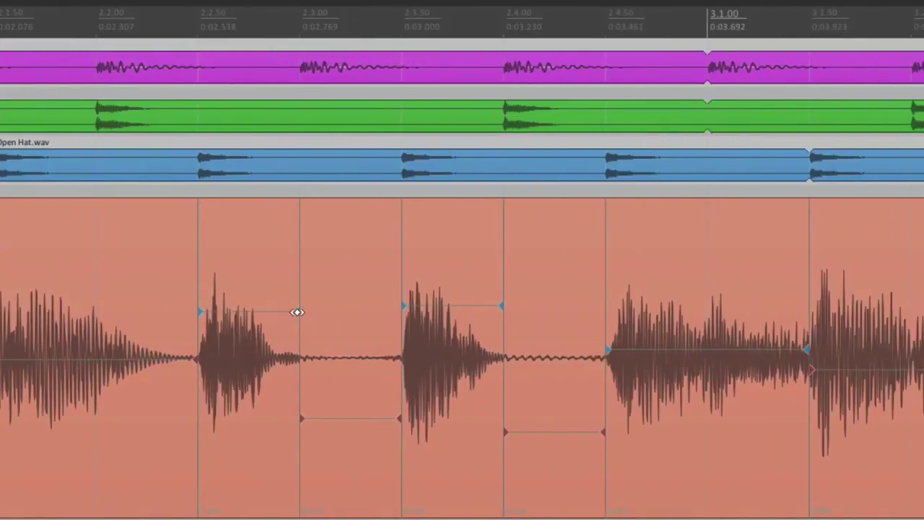
left_click_drag(297, 312, 397, 315)
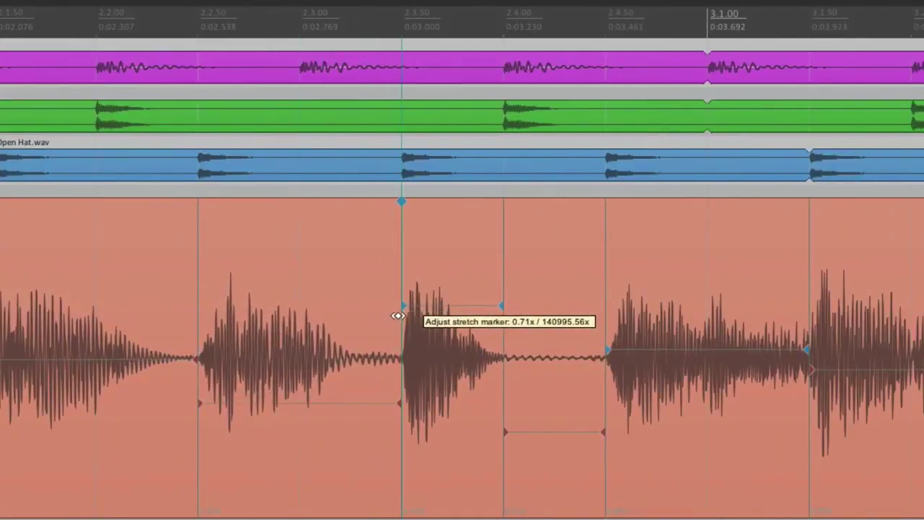
left_click_drag(501, 305, 600, 308)
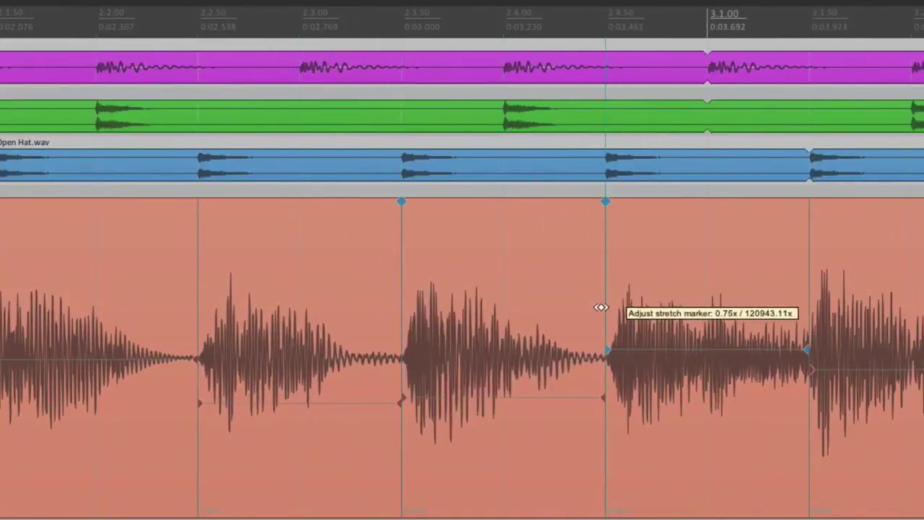
- Lengthen the notes at 3.2.50 and 3.3.50 by moving their tail markers to 3.3.50 and the marker just before 3.4.50
scroll(503, 334, "down", 3)
scroll(502, 337, "right", 2)
scroll(501, 336, "right", 3)
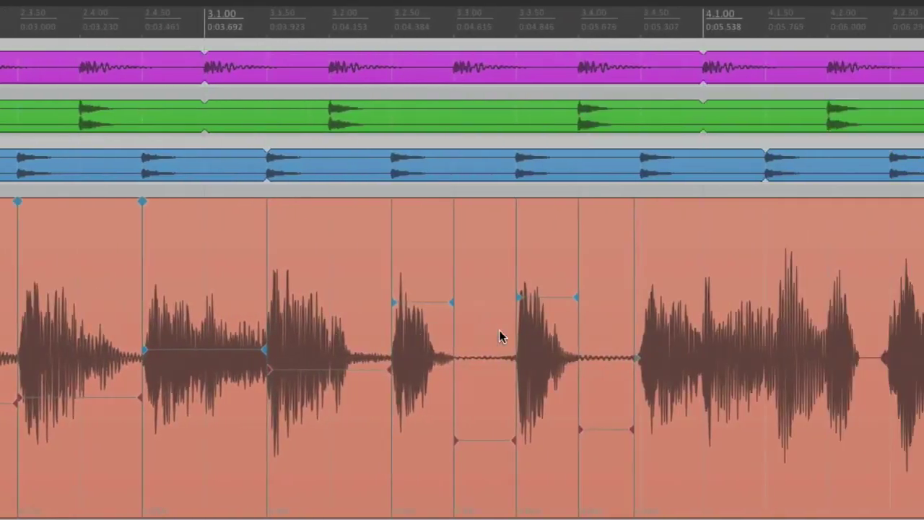
left_click_drag(462, 306, 515, 309)
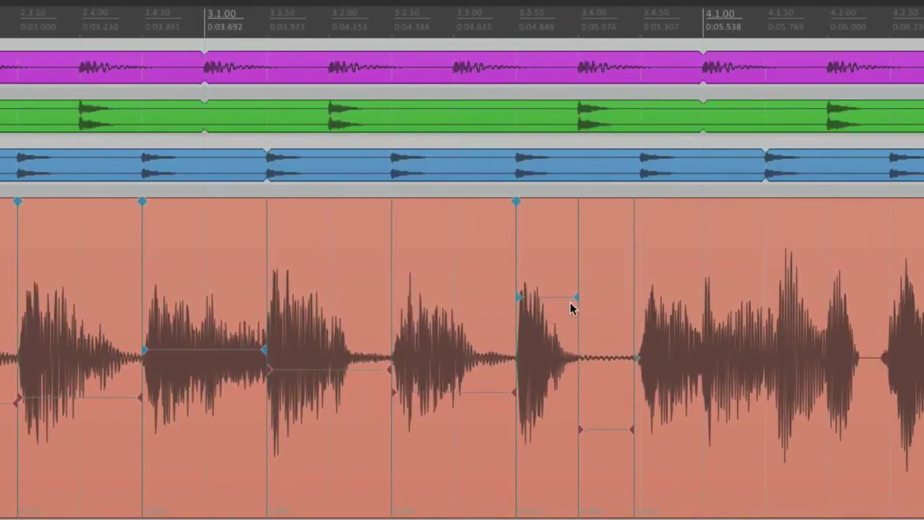
left_click_drag(575, 296, 634, 303)
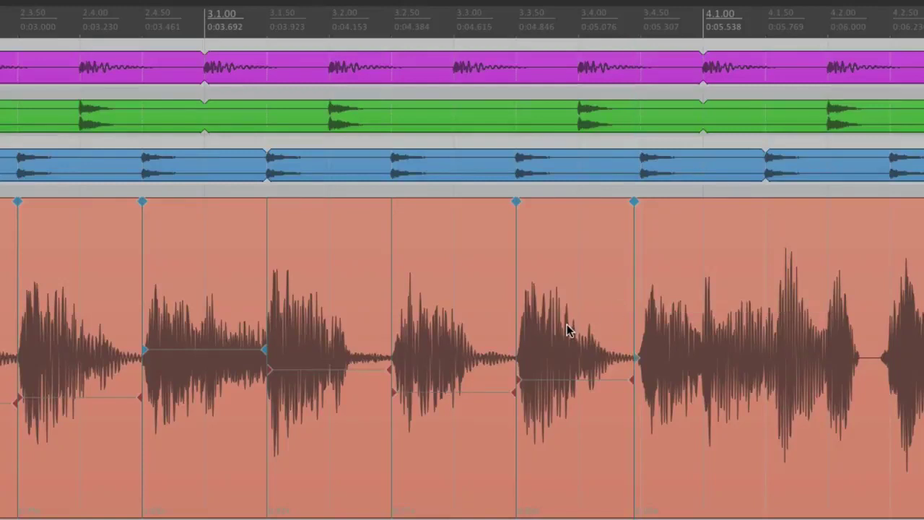
- Play from just before the Ac Gut.wav item to hear the lengthened notes against the drum tracks
scroll(568, 330, "left", 2)
scroll(614, 330, "down", 5)
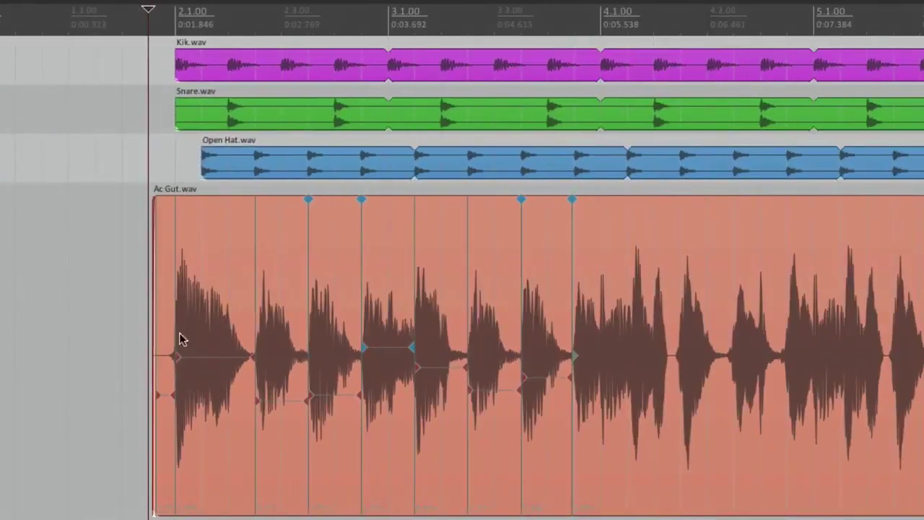
left_click(134, 316)
key("space")
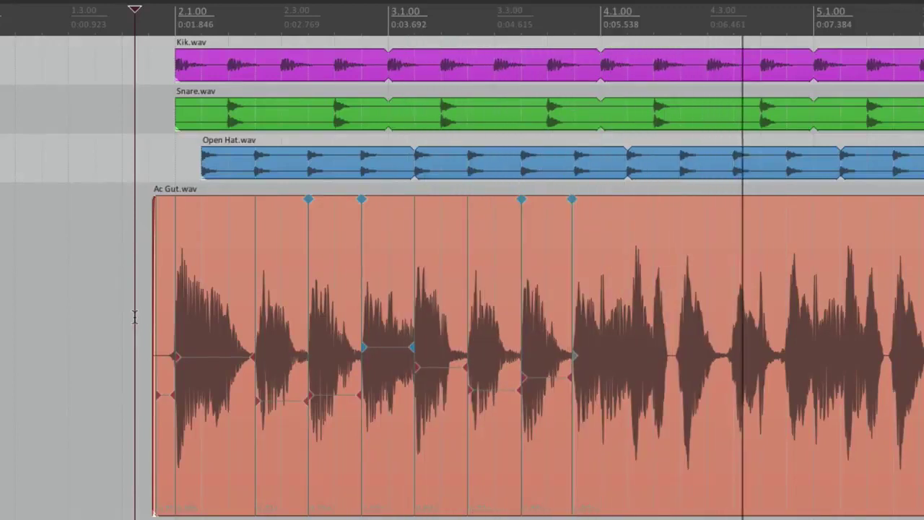
key("space")
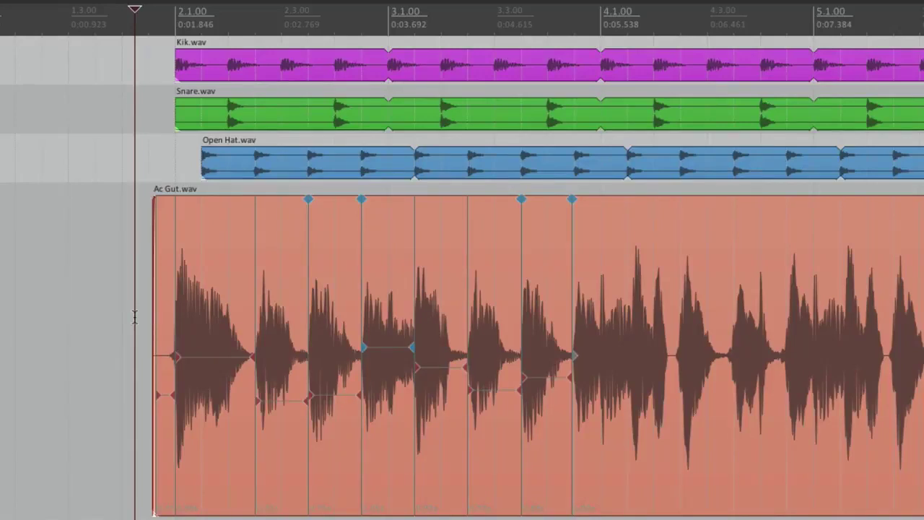
- Check the pitch shift/time stretch mode in Ac Gut.wav's item properties and the default pitch shift mode in the project settings
double_click(278, 244)
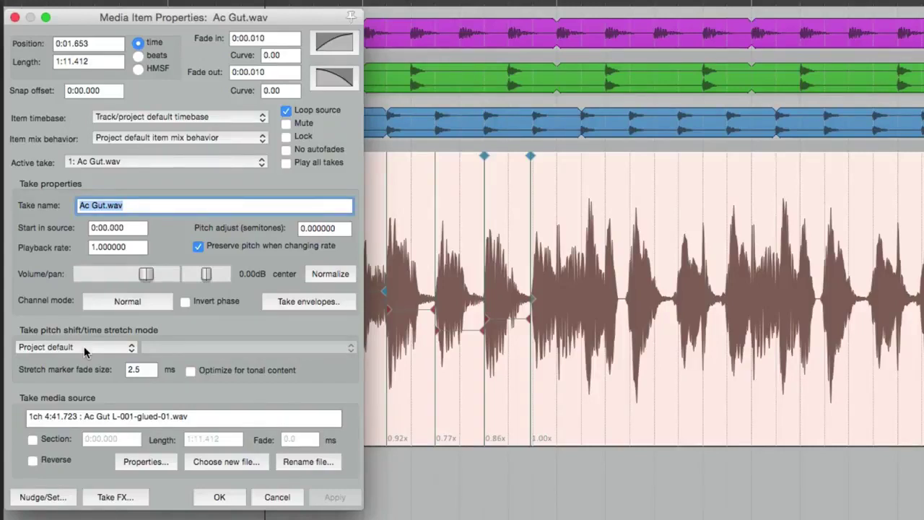
left_click(219, 497)
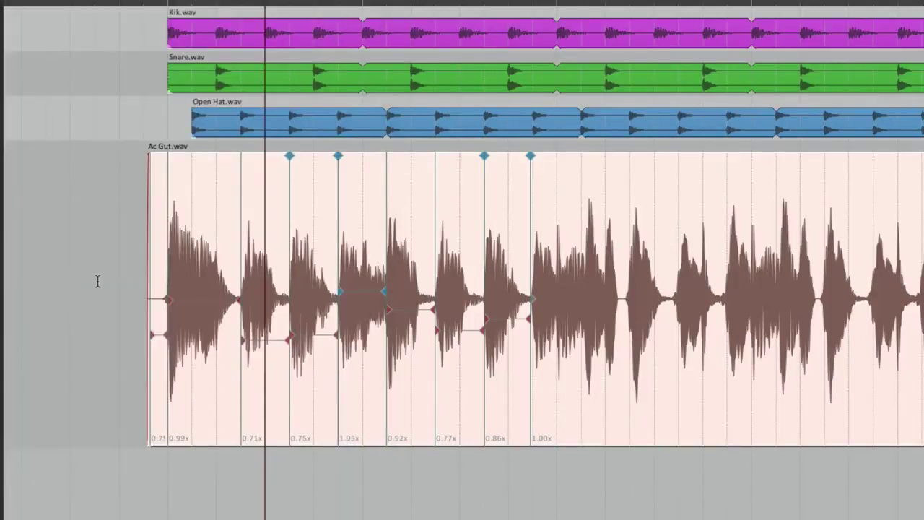
key("alt+Return")
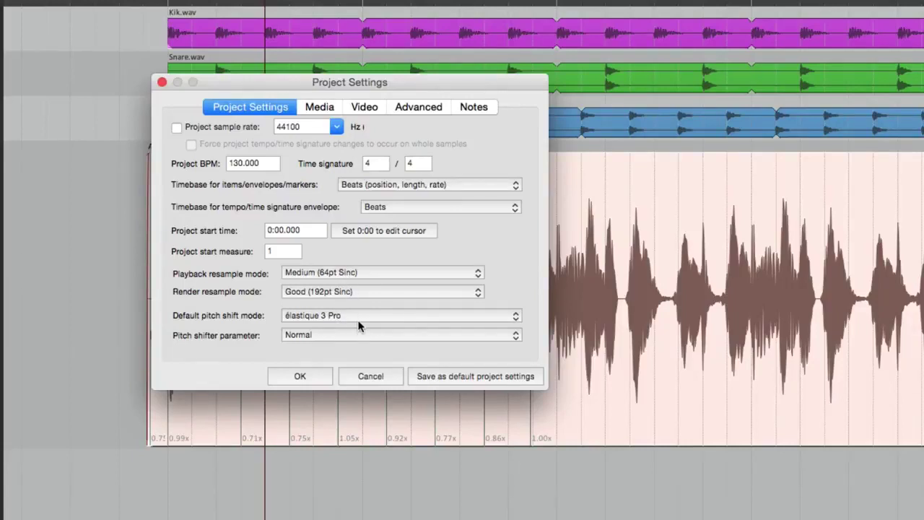
left_click(162, 82)
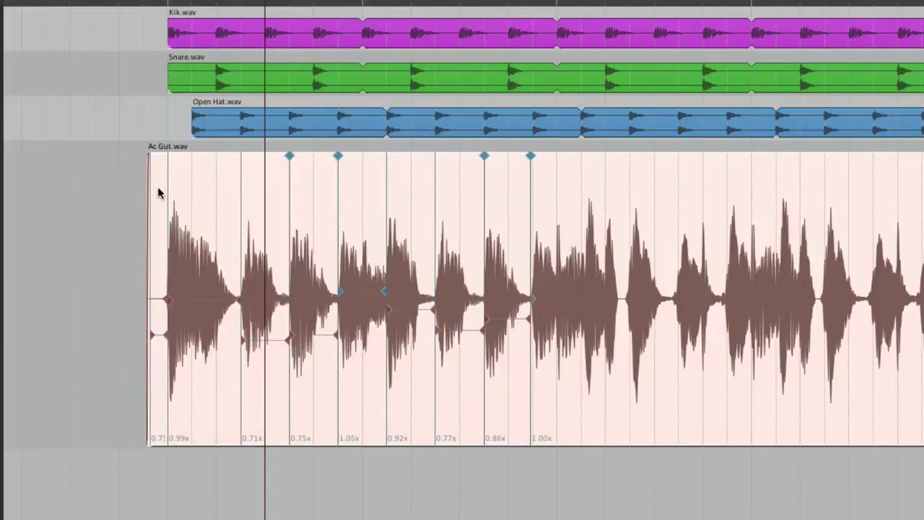
- Turn on Optimize for tonal content in Ac Gut.wav's item properties, keeping the pitch shift/time stretch mode at Project default
double_click(202, 202)
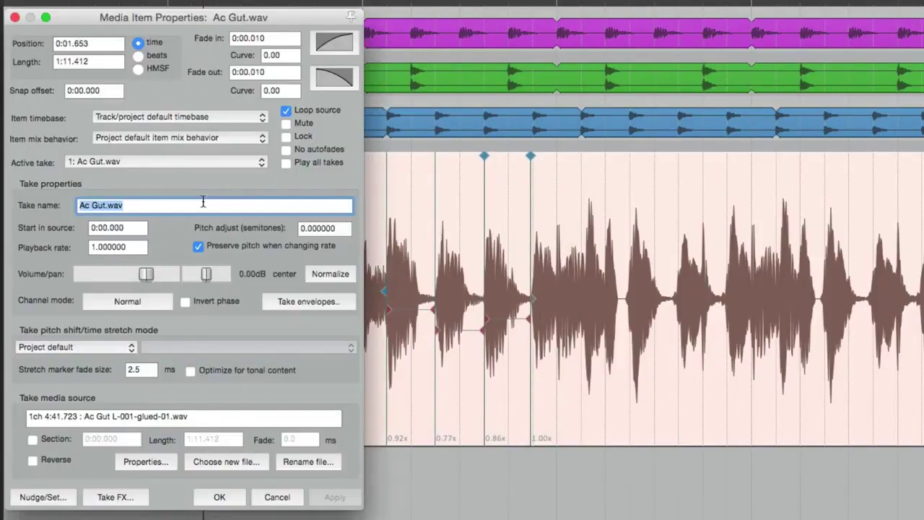
left_click(77, 348)
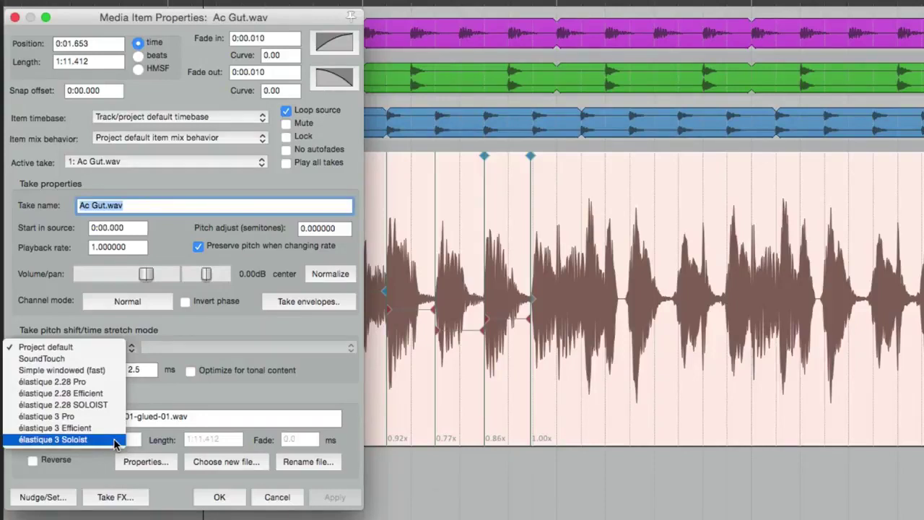
left_click(212, 412)
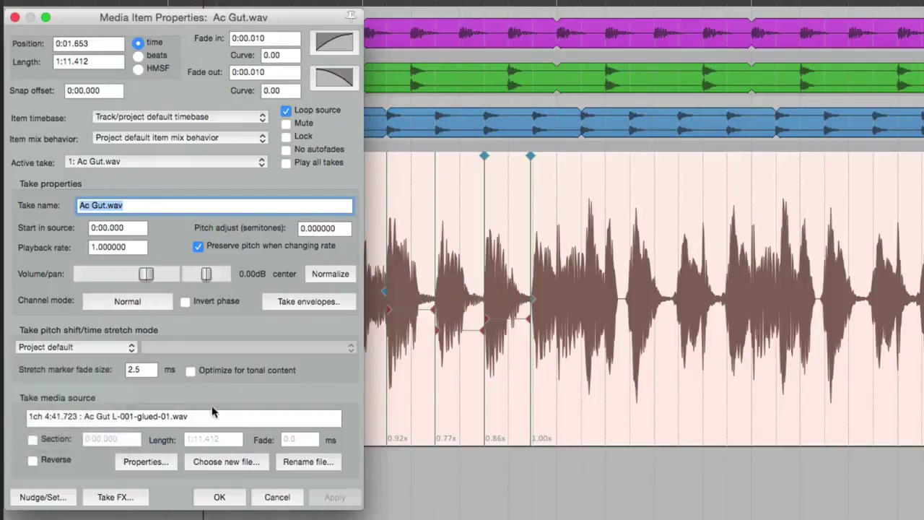
left_click(192, 370)
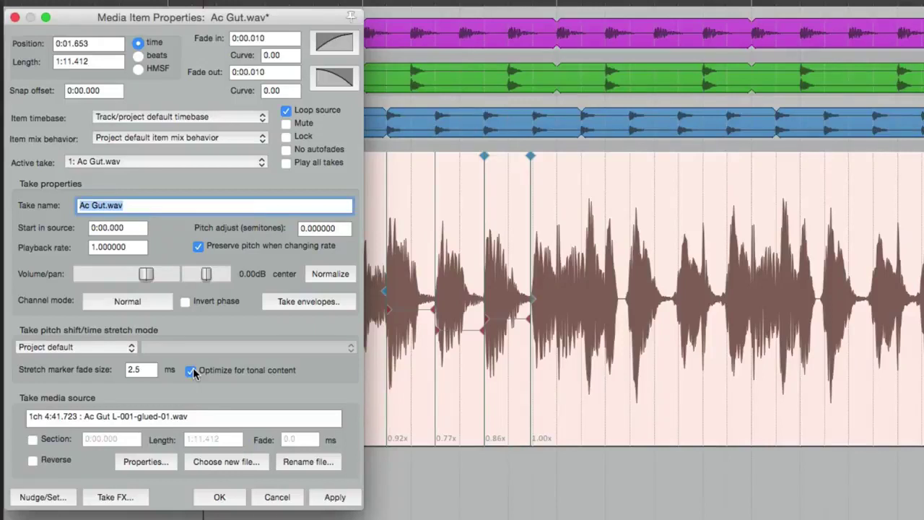
left_click(227, 500)
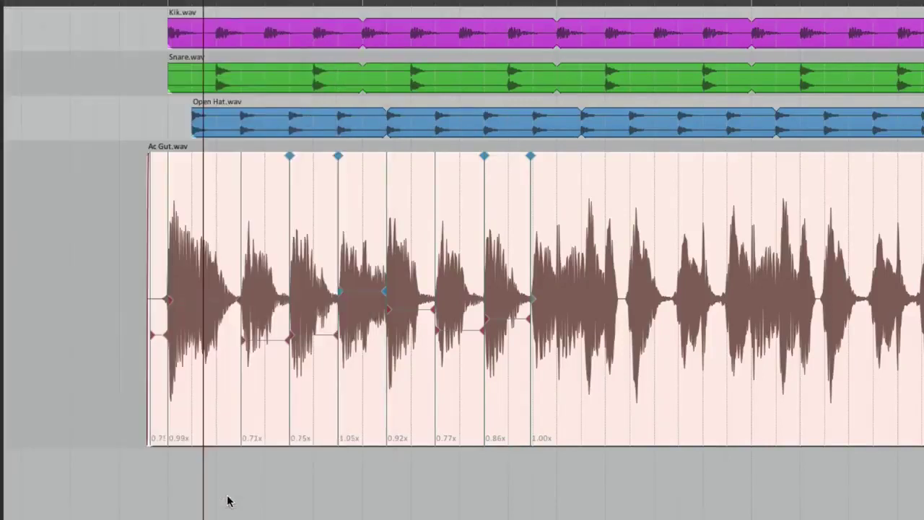
- Glue the Ac Gut.wav item to render its stretch marker edits into a new file, and undo the glue
left_click(130, 324)
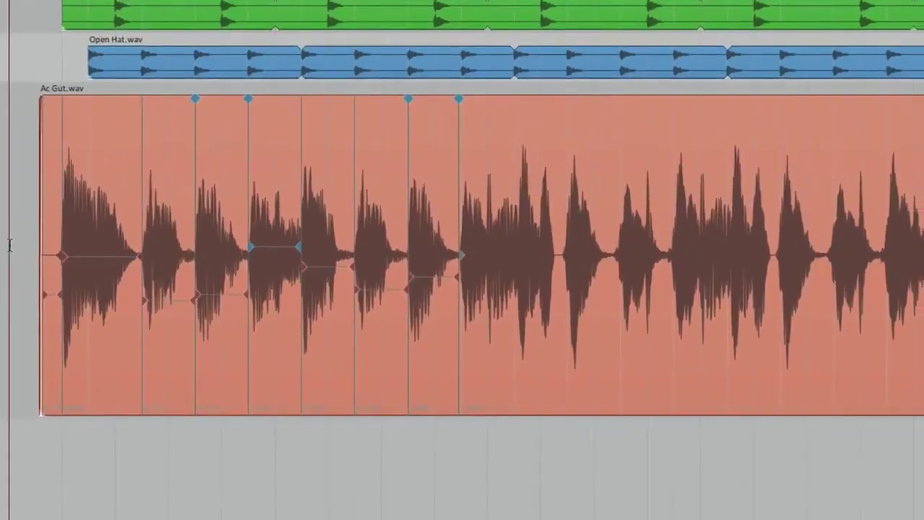
left_click(92, 156)
right_click(92, 156)
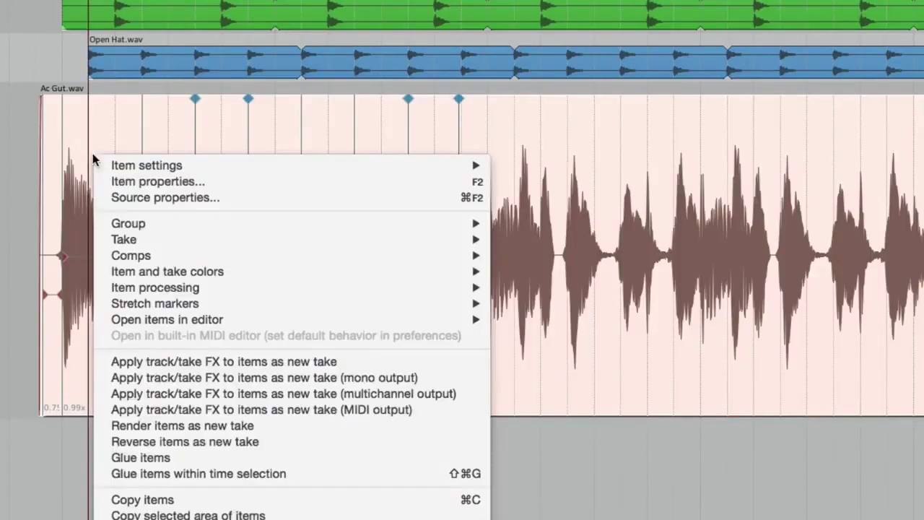
left_click(118, 458)
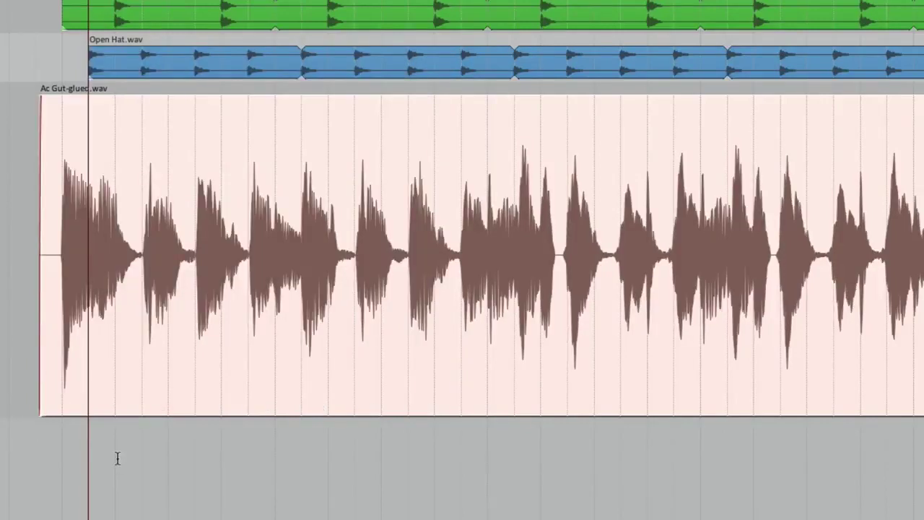
left_click(31, 262)
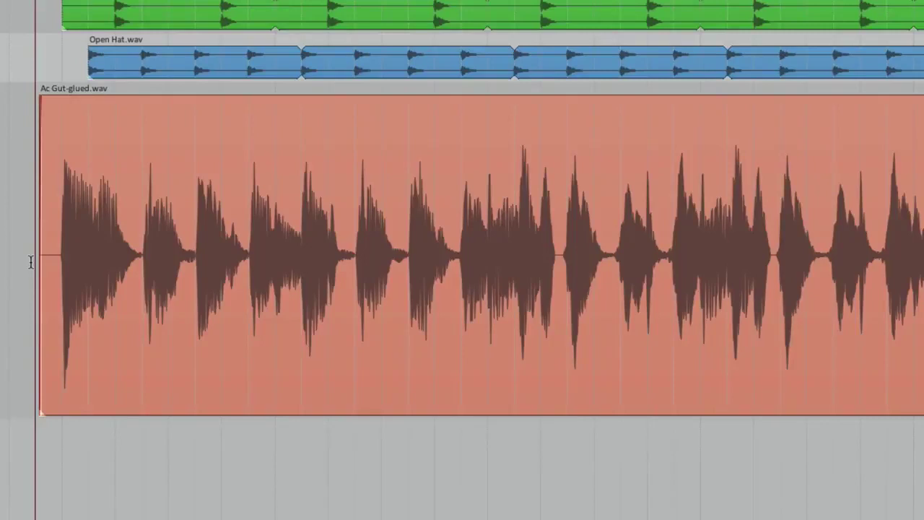
key("ctrl+z")
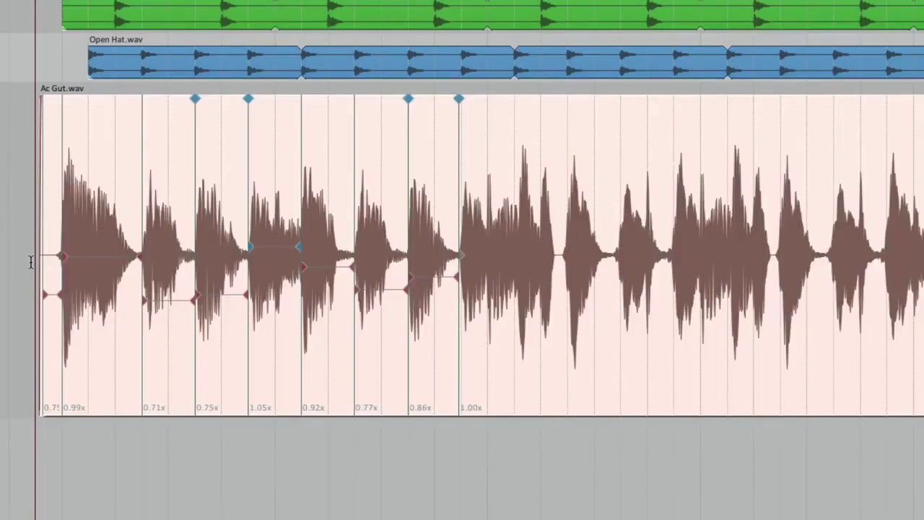
left_click(31, 262)
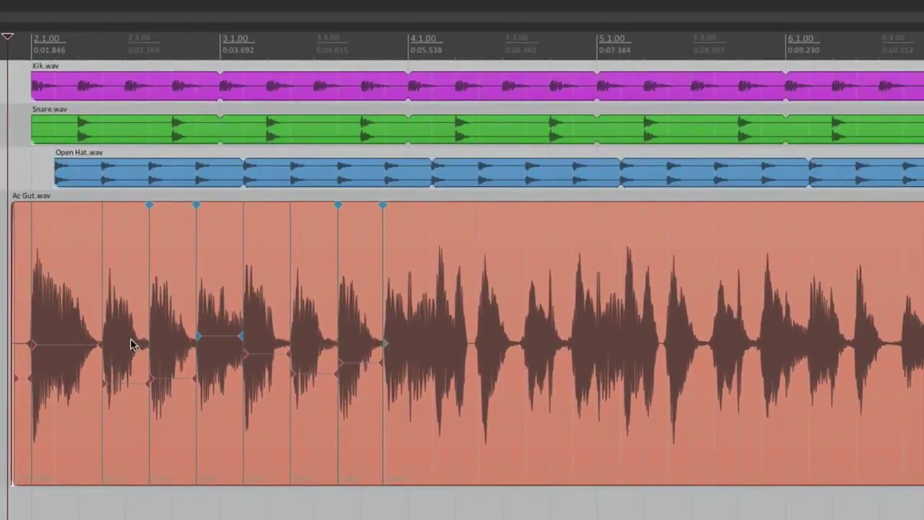
- Remove all stretch markers from the Ac Gut.wav item and deselect it
left_click(102, 272)
right_click(103, 278)
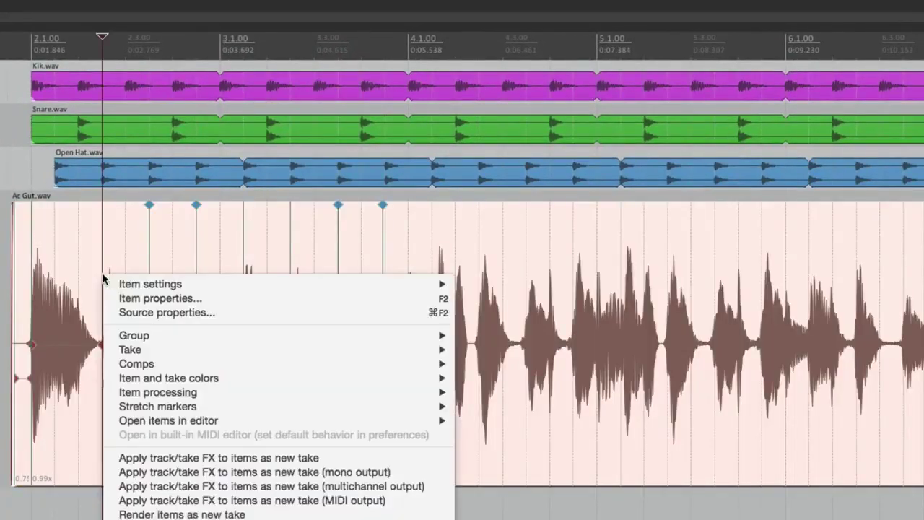
mouse_move(145, 406)
mouse_move(615, 457)
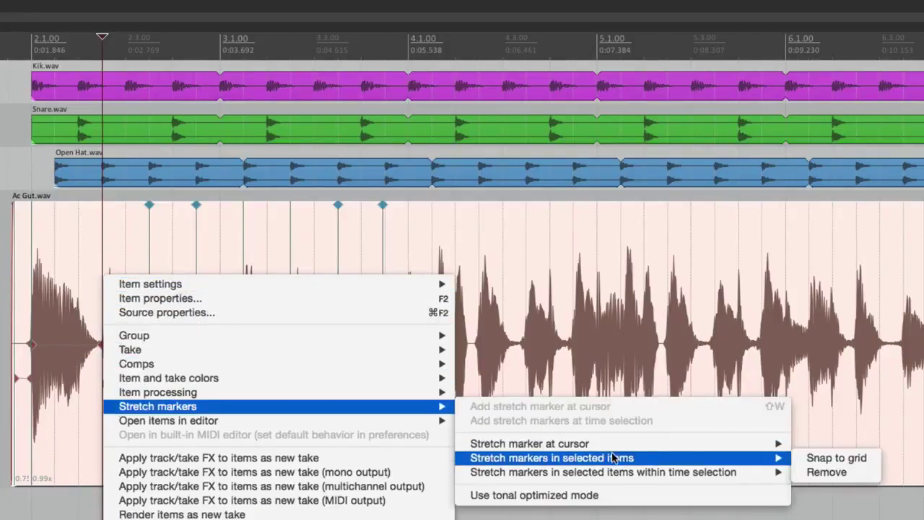
left_click(827, 472)
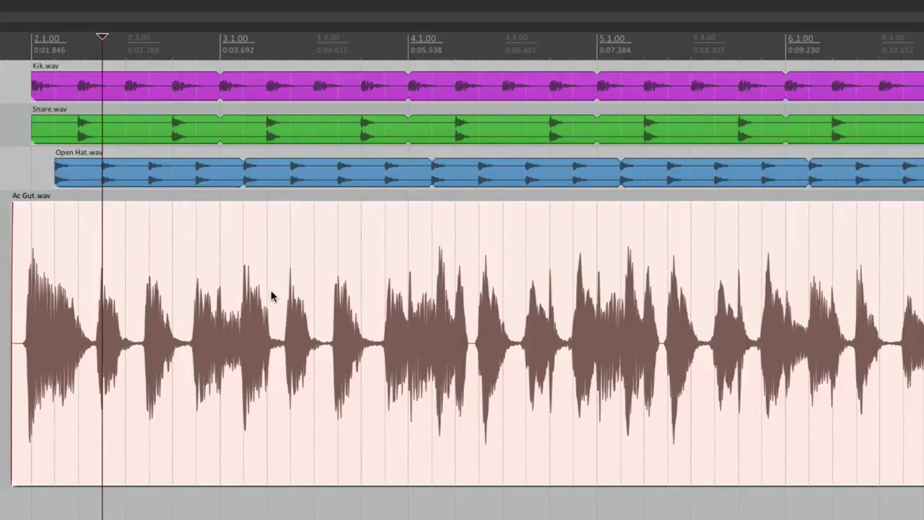
left_click(12, 273)
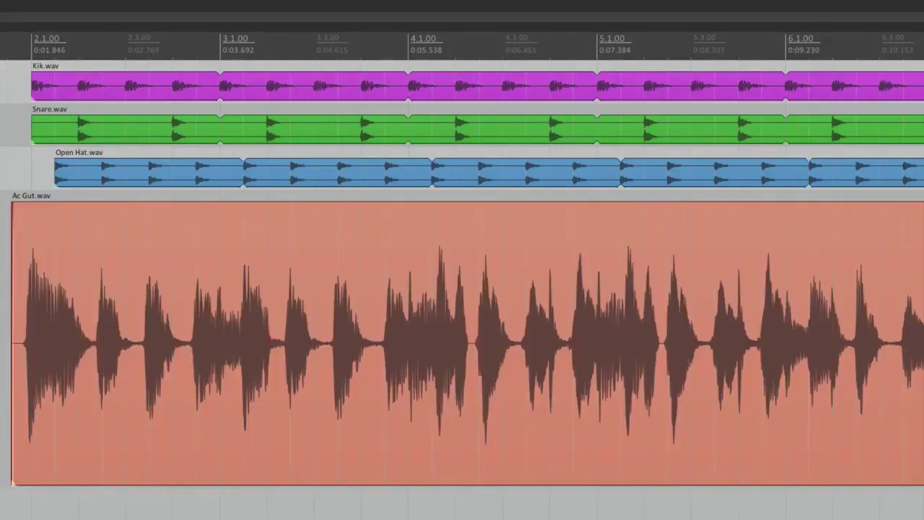